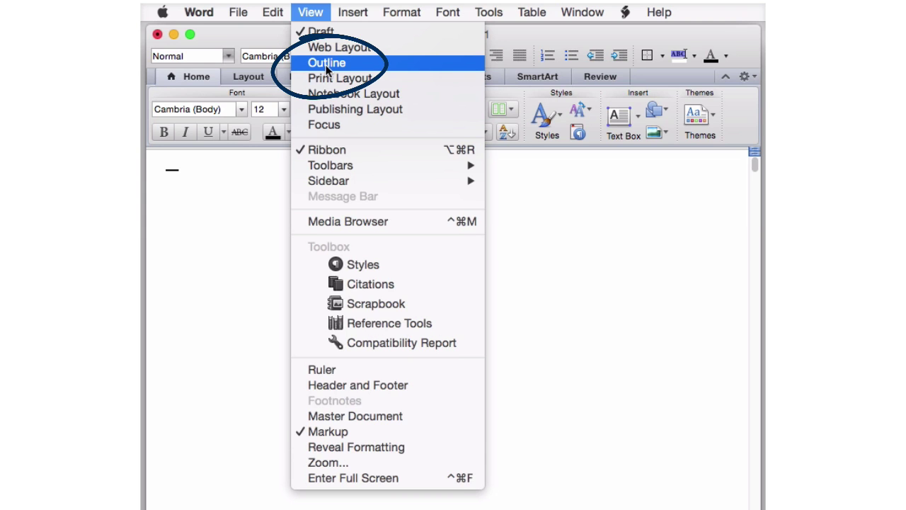
Switch the blank document to Outline view and enter "Prepare for a business trip" as the level 1 heading
{"action": "left_click", "coordinate": [327, 65]}
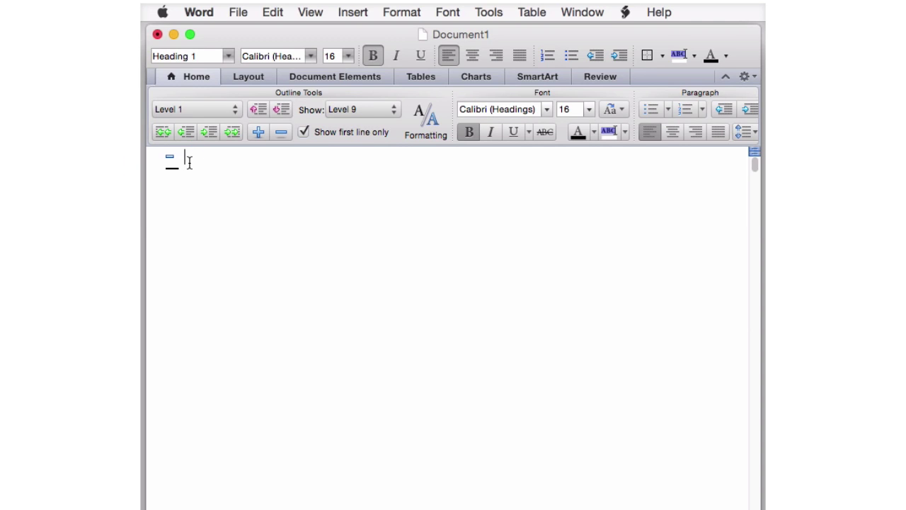
{"action": "type", "text": "Prepare for a business trip"}
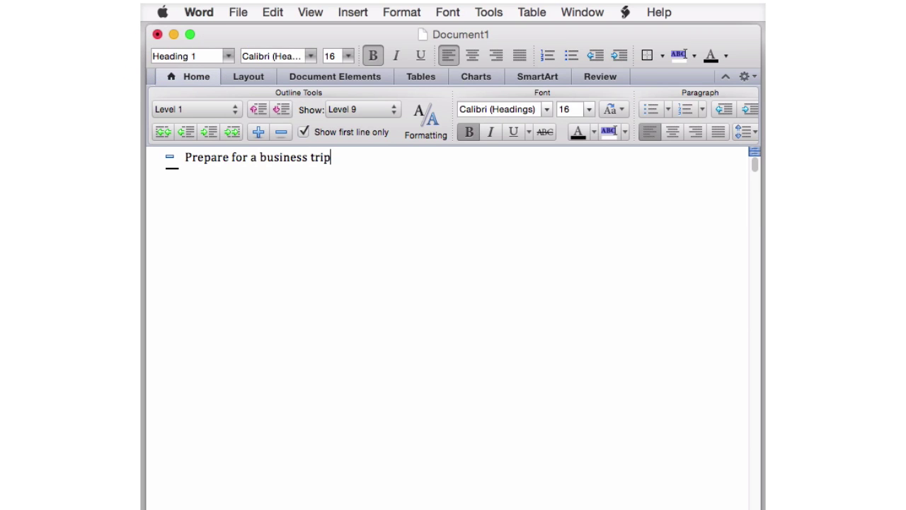
{"action": "key", "text": "Return"}
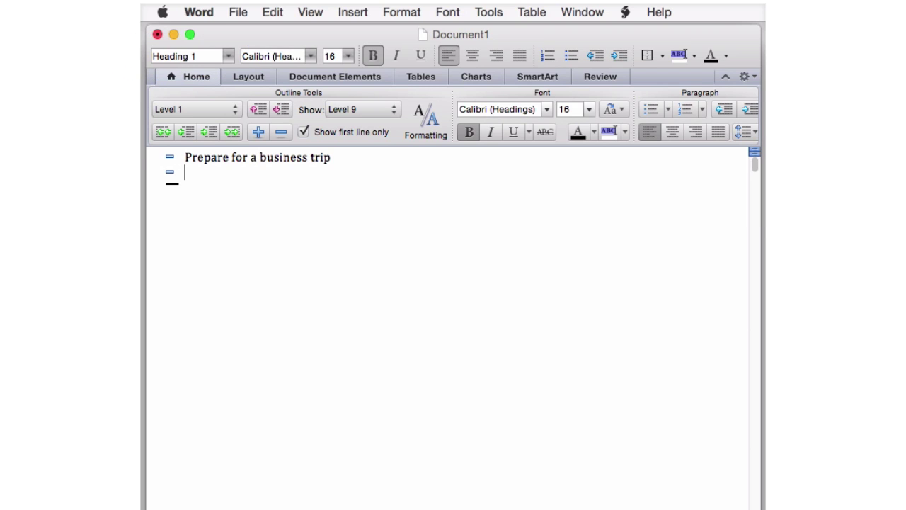
Add the level 2 headings "Set up meeting with the company", "Prepare documents for the trip" and "Arrange travel and accommodation"
{"action": "left_click", "coordinate": [207, 133]}
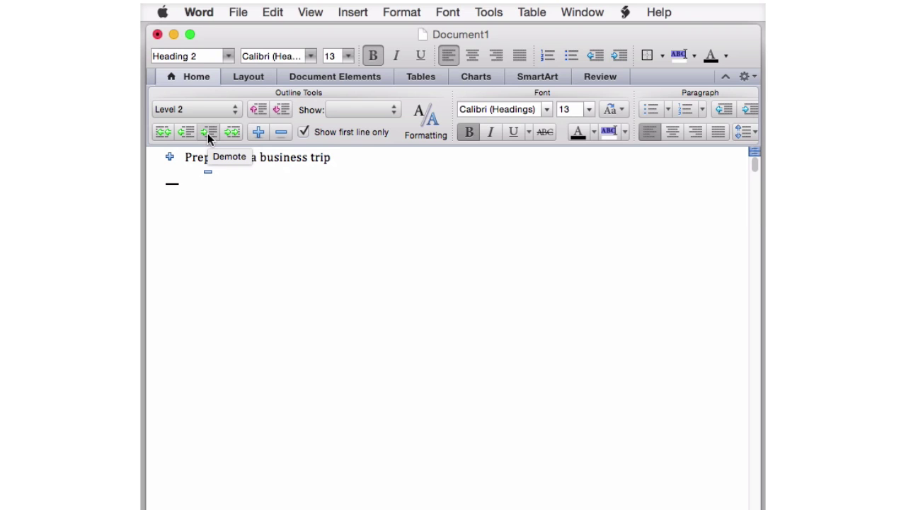
{"action": "type", "text": "Set up meeting with the company"}
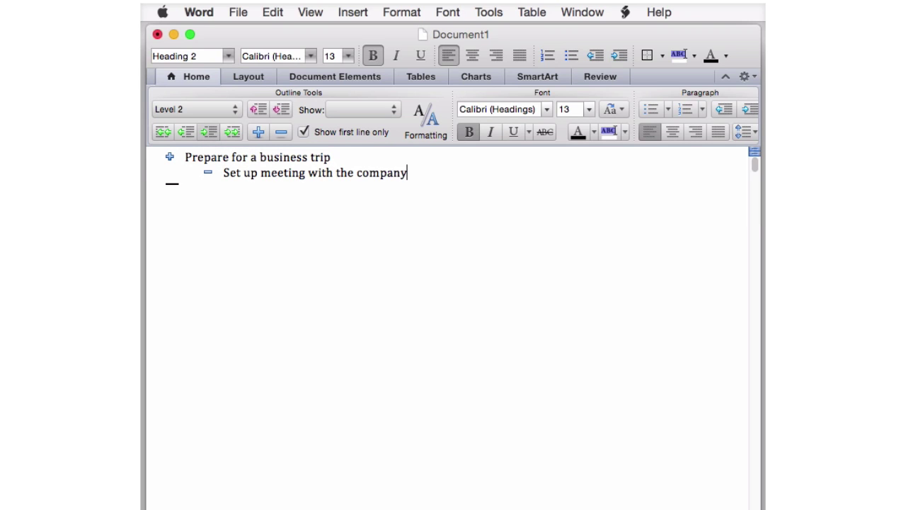
{"action": "key", "text": "Return"}
{"action": "type", "text": "Prepare documents for the trip"}
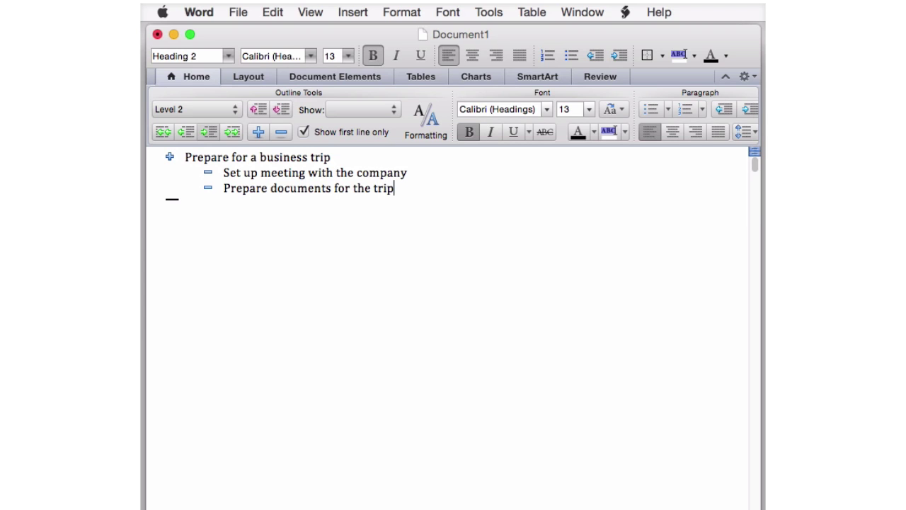
{"action": "key", "text": "Return"}
{"action": "type", "text": "Arrange travel and accommodation"}
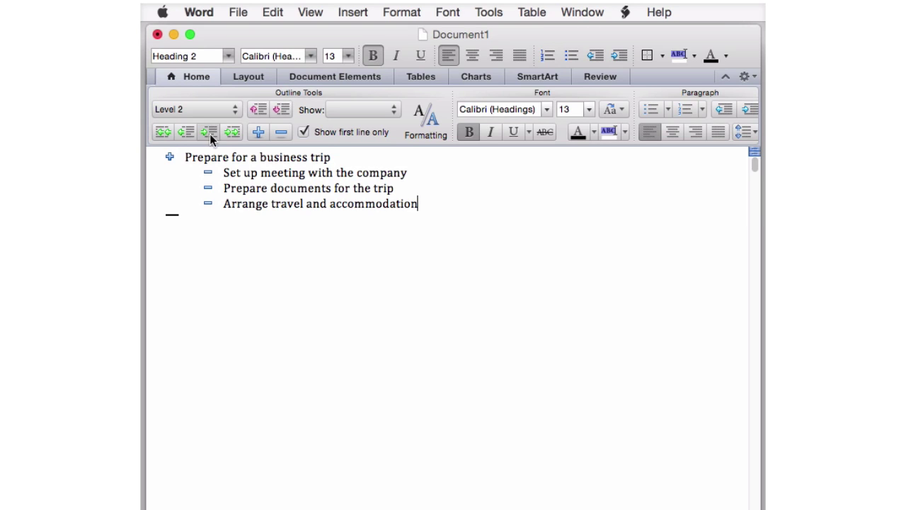
Under "Set up meeting with the company", add the level 3 items "Confirm initial meeting arrangements" and "Obtain contact details"
{"action": "left_click", "coordinate": [409, 172]}
{"action": "key", "text": "Return"}
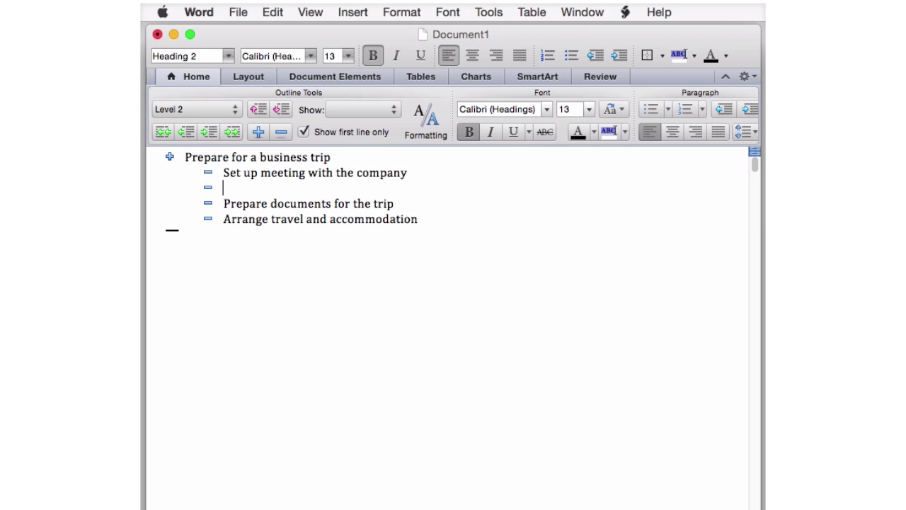
{"action": "left_click", "coordinate": [213, 132]}
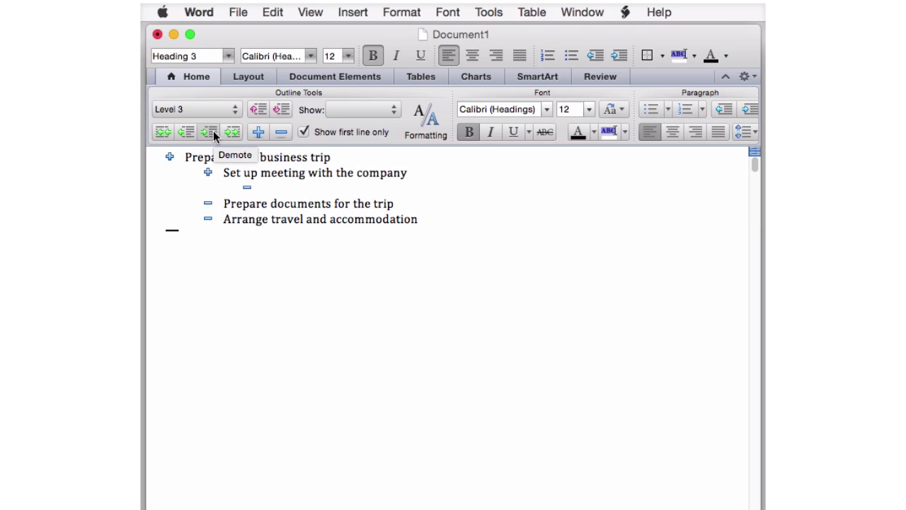
{"action": "type", "text": "Confirm initial meeting arra"}
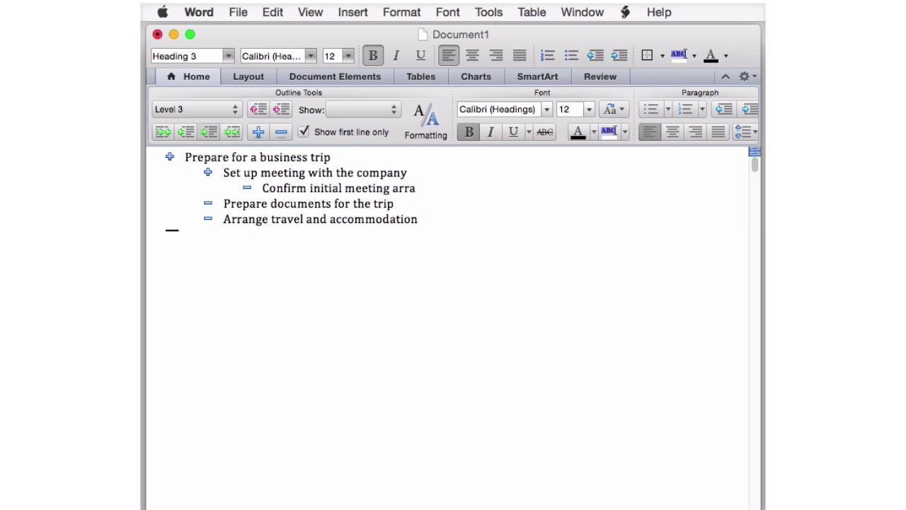
{"action": "type", "text": "ngements"}
{"action": "key", "text": "Return"}
{"action": "type", "text": "Obtai"}
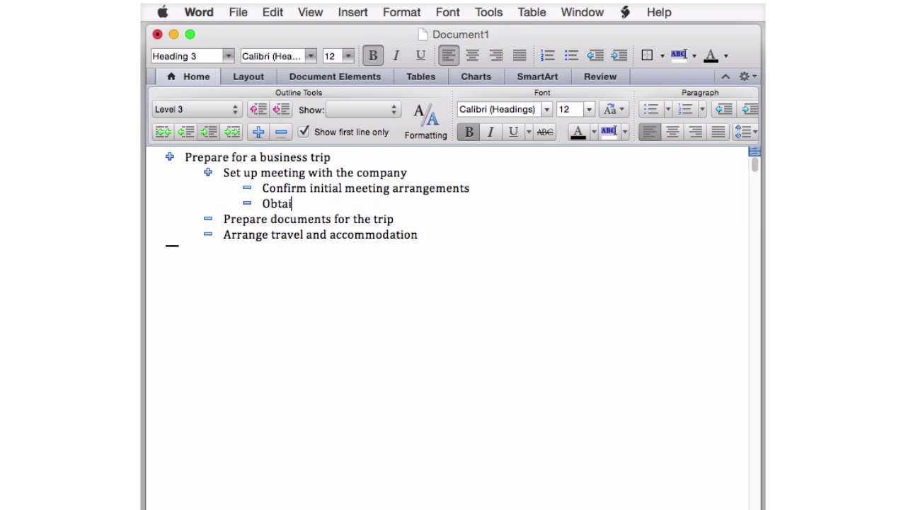
{"action": "type", "text": "n contact details"}
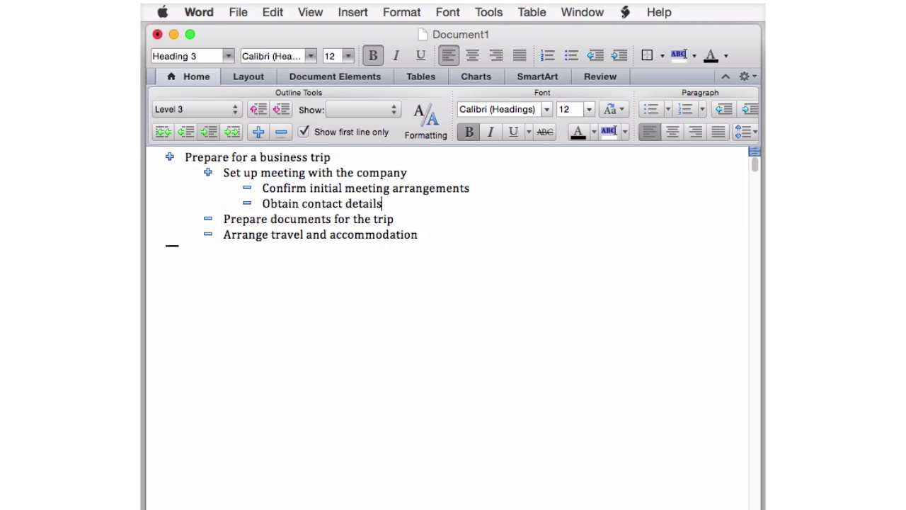
Add the level 3 items "Agree timetable and agendas" and "Agree schedule of meetings" below "Obtain contact details"
{"action": "key", "text": "Return"}
{"action": "type", "text": "Agree timetable an"}
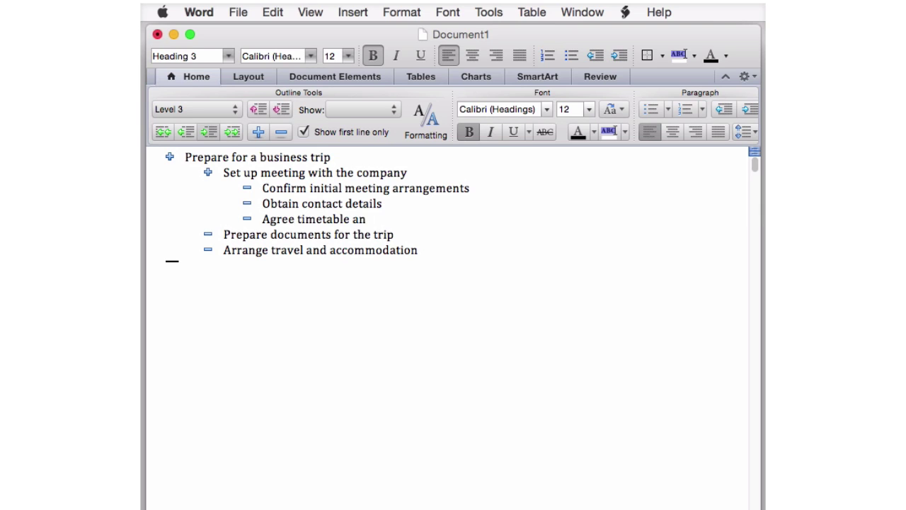
{"action": "type", "text": "d agendas"}
{"action": "key", "text": "Return"}
{"action": "type", "text": "Agree"}
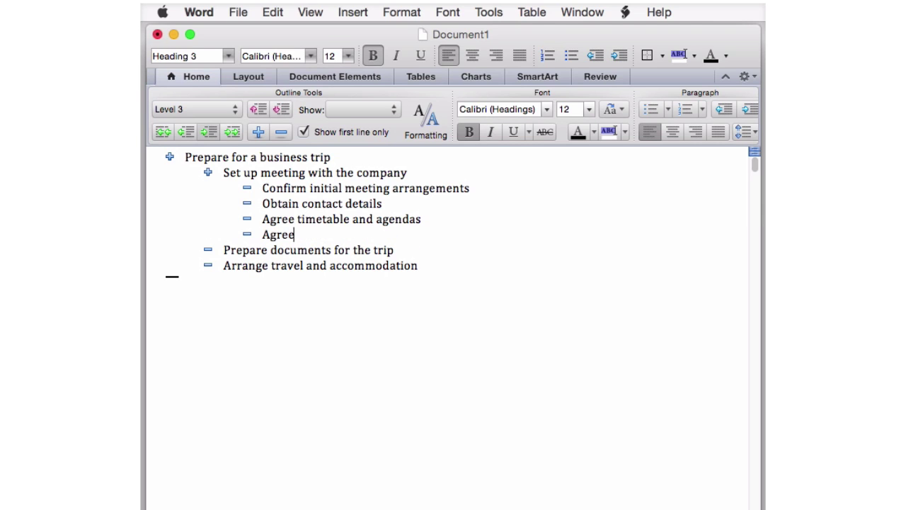
{"action": "type", "text": " schedule of meetings"}
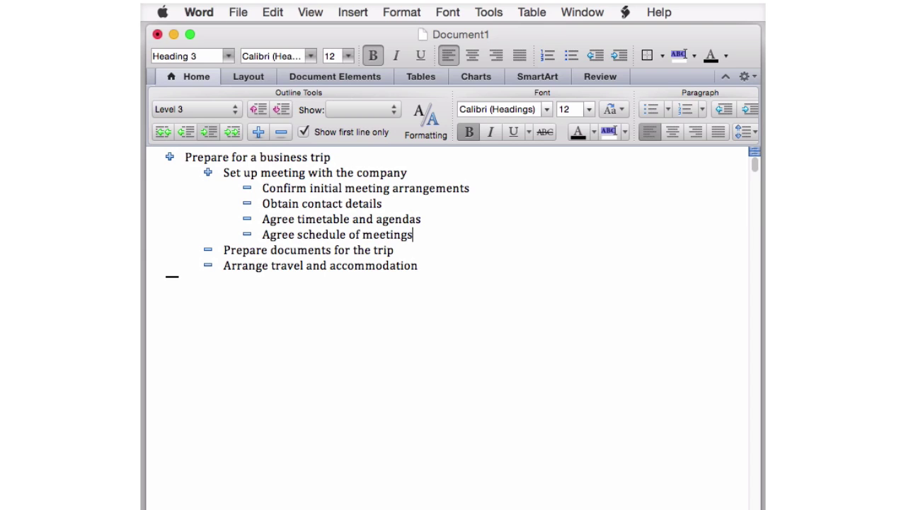
Add "Prepare materials for discussion" as a level 3 item under "Prepare documents for the trip"
{"action": "left_click", "coordinate": [401, 253]}
{"action": "key", "text": "Return"}
{"action": "type", "text": "P"}
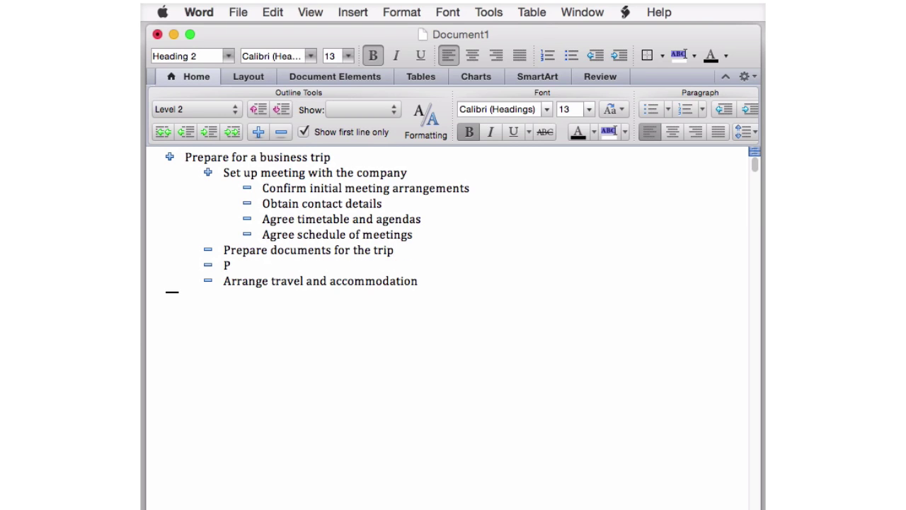
{"action": "type", "text": "repare material"}
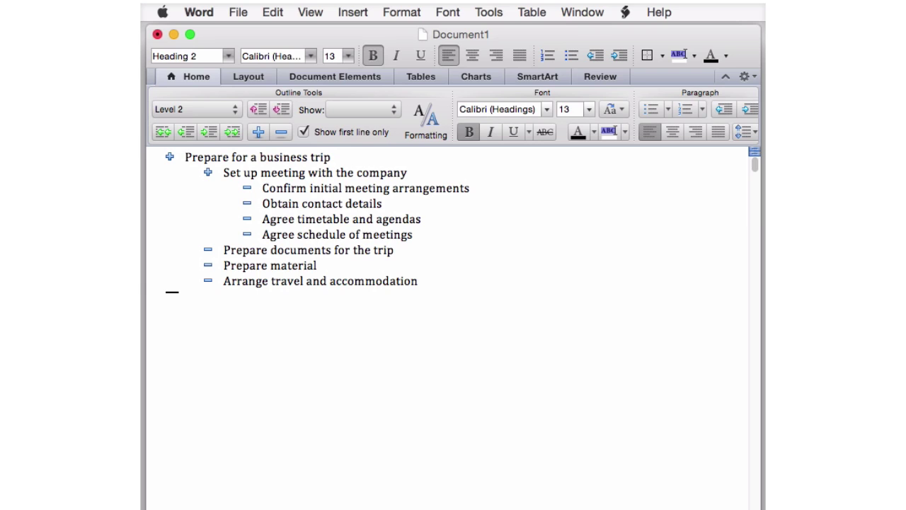
{"action": "type", "text": "s for discussion"}
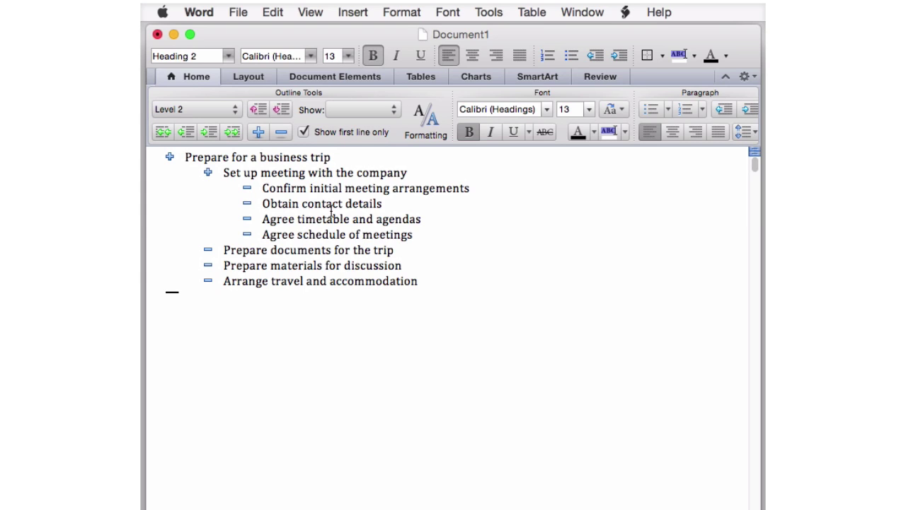
{"action": "left_click", "coordinate": [208, 132]}
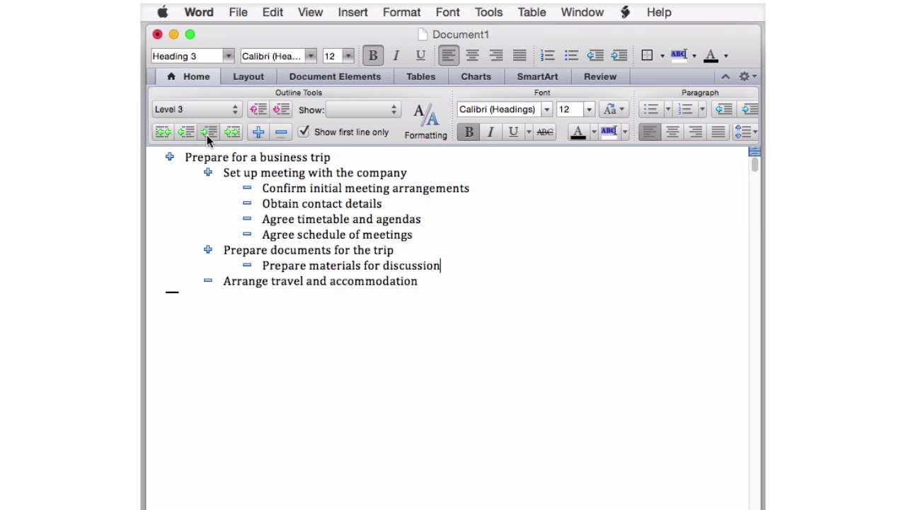
Add the level 3 items "Ensure devices are updated and charged" and "Pack briefcase" below "Prepare materials for discussion"
{"action": "key", "text": "Return"}
{"action": "type", "text": "E"}
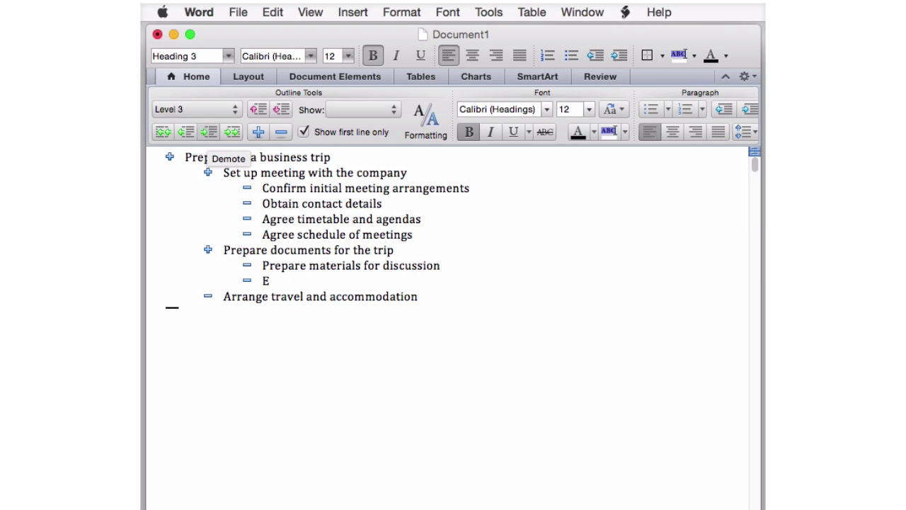
{"action": "type", "text": "nsure devices a"}
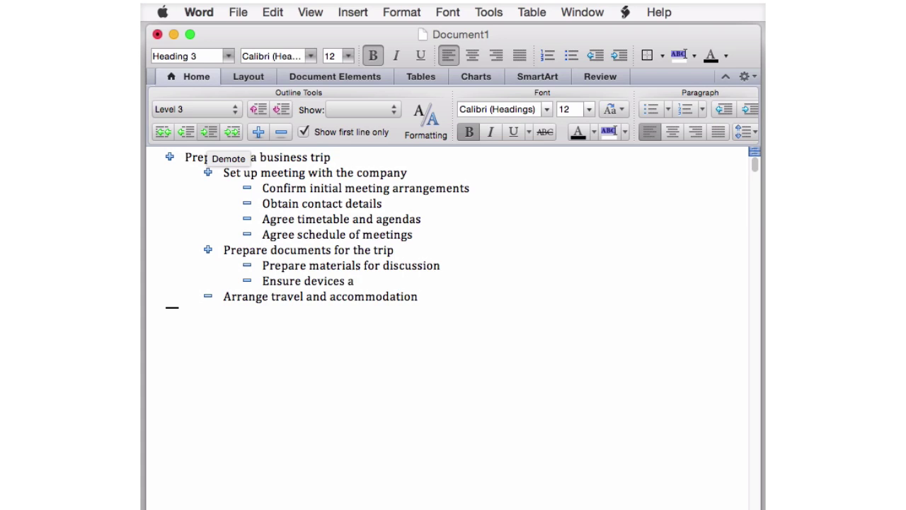
{"action": "type", "text": "re updated and charged"}
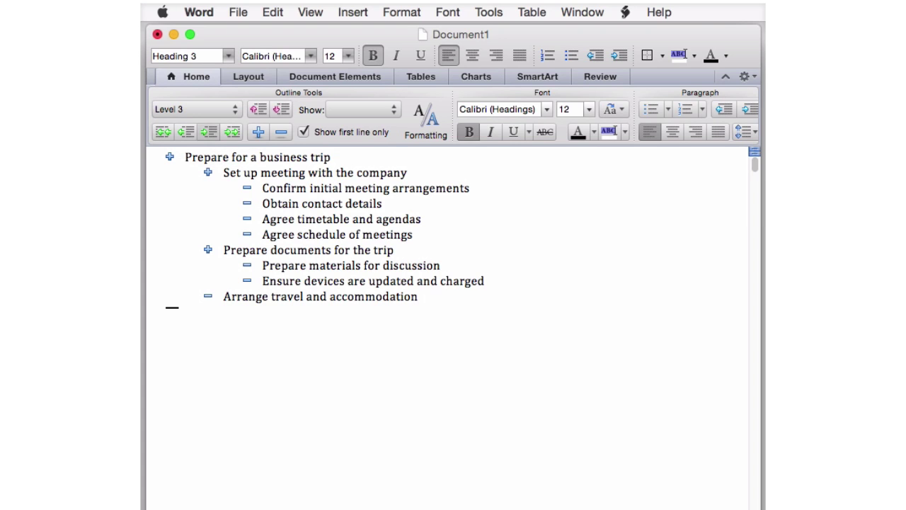
{"action": "key", "text": "Return"}
{"action": "type", "text": "Pack briefcase"}
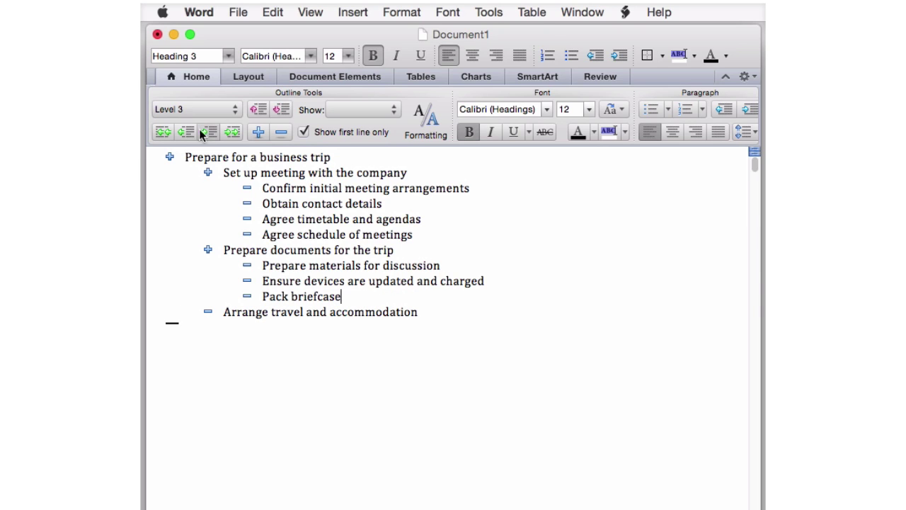
Under "Arrange travel and accommodation", add the level 3 items "Book overnight accommodation" and "Book transport"
{"action": "left_click", "coordinate": [419, 312]}
{"action": "key", "text": "Return"}
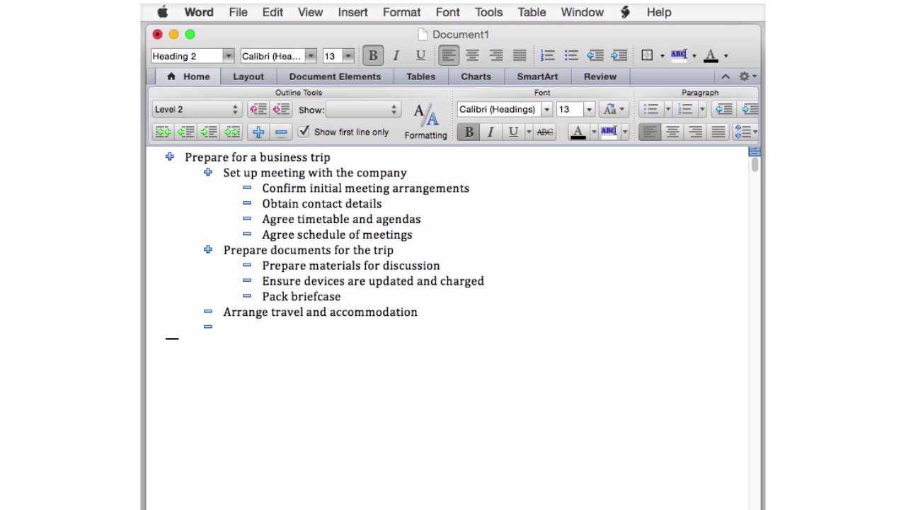
{"action": "left_click", "coordinate": [208, 132]}
{"action": "type", "text": "Book"}
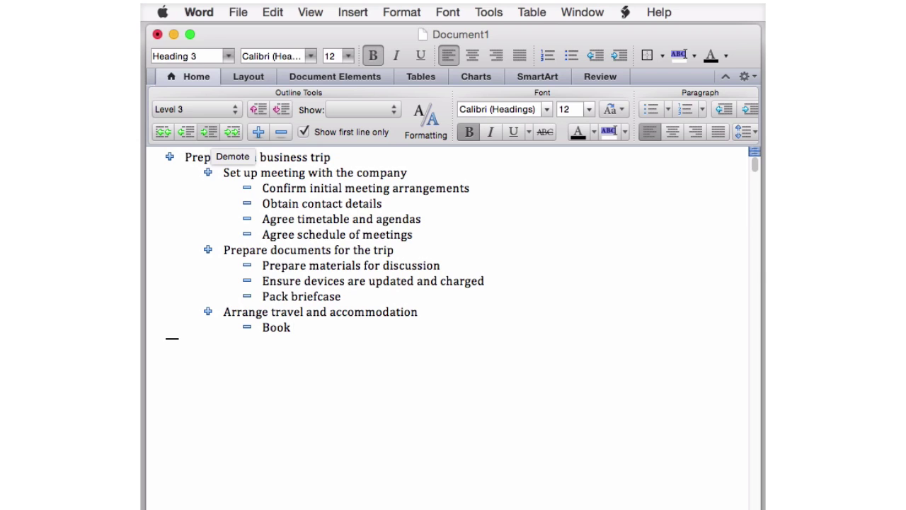
{"action": "type", "text": " overnight acco"}
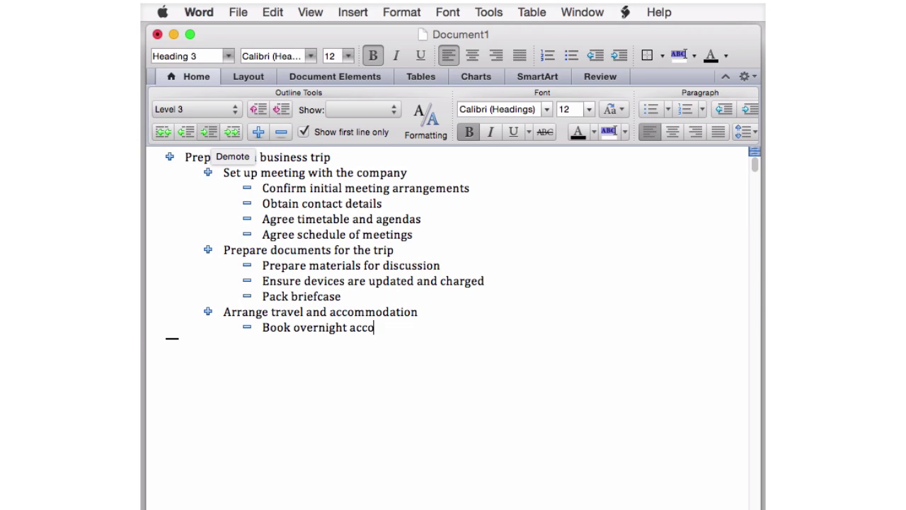
{"action": "type", "text": "mmodation"}
{"action": "key", "text": "Return"}
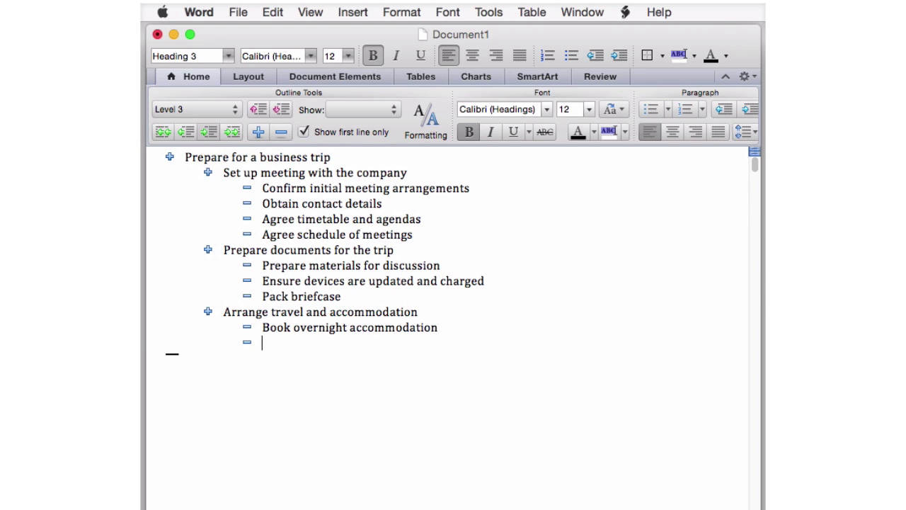
{"action": "type", "text": "Book transport"}
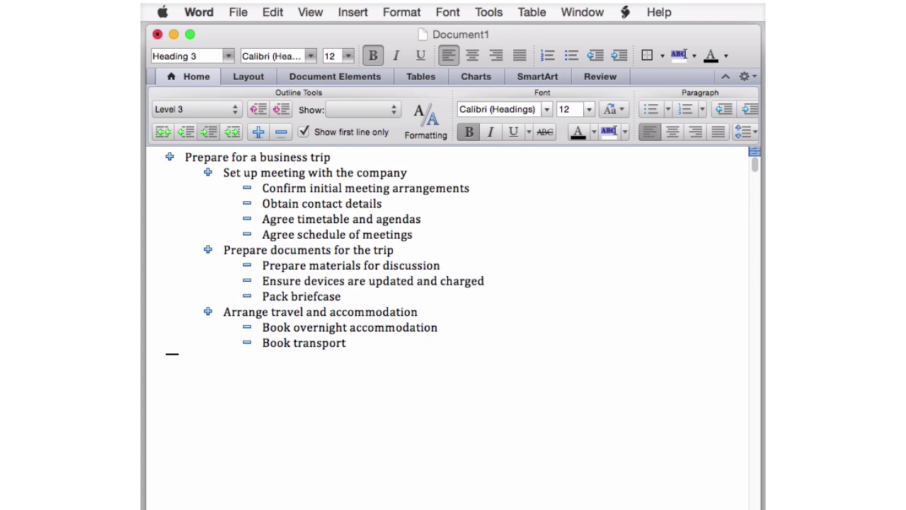
Under "Book transport", add the level 4 items "Book flight", "Book taxi to airport" and "Arrange hire car"
{"action": "key", "text": "Return"}
{"action": "left_click", "coordinate": [207, 133]}
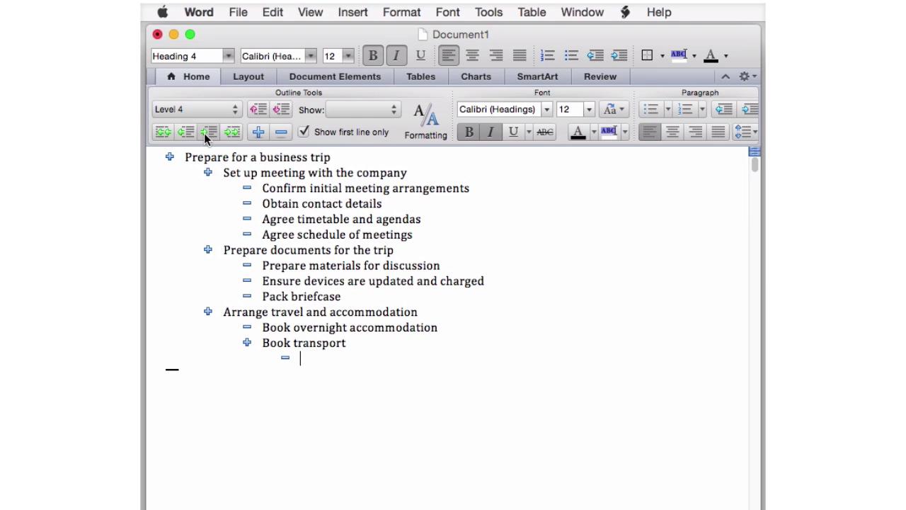
{"action": "type", "text": "Book flight"}
{"action": "key", "text": "Return"}
{"action": "type", "text": "Book taxi to airport"}
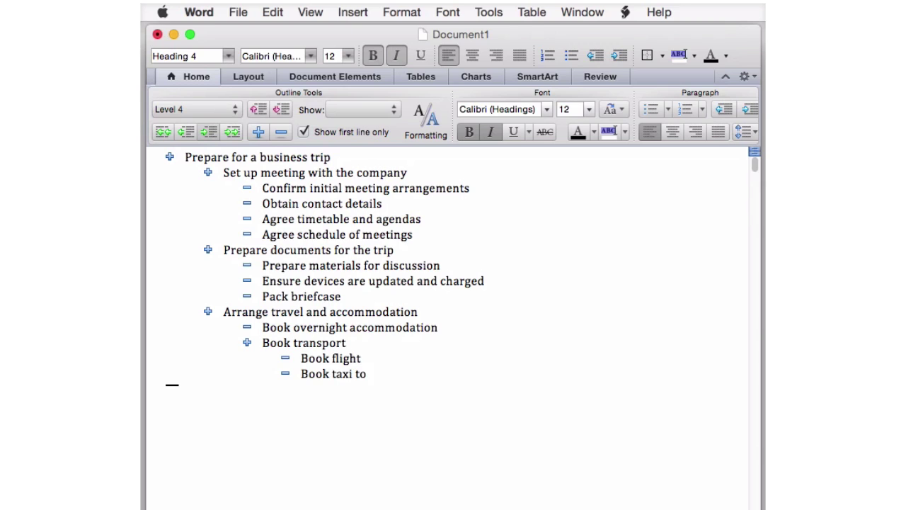
{"action": "key", "text": "Return"}
{"action": "type", "text": "Arrange hire car"}
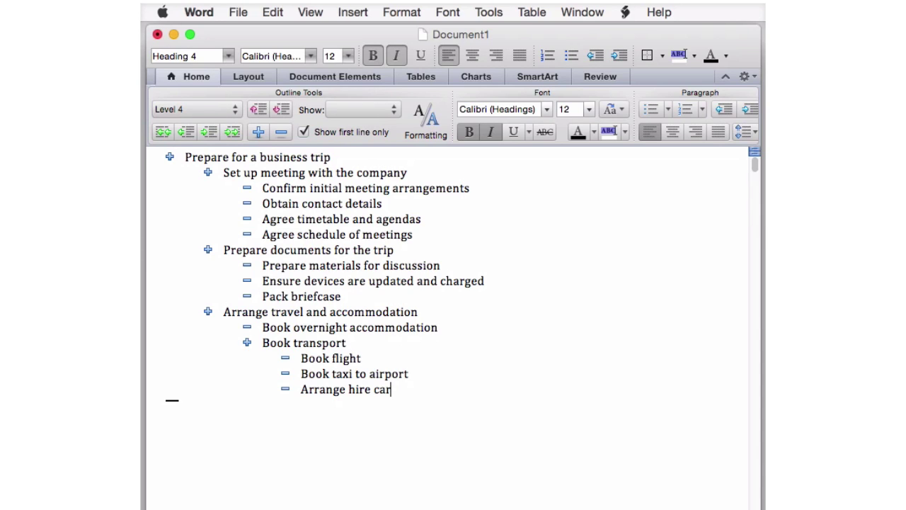
Move "Obtain contact details" above "Confirm initial meeting arrangements" in the outline
{"action": "left_click", "coordinate": [345, 343]}
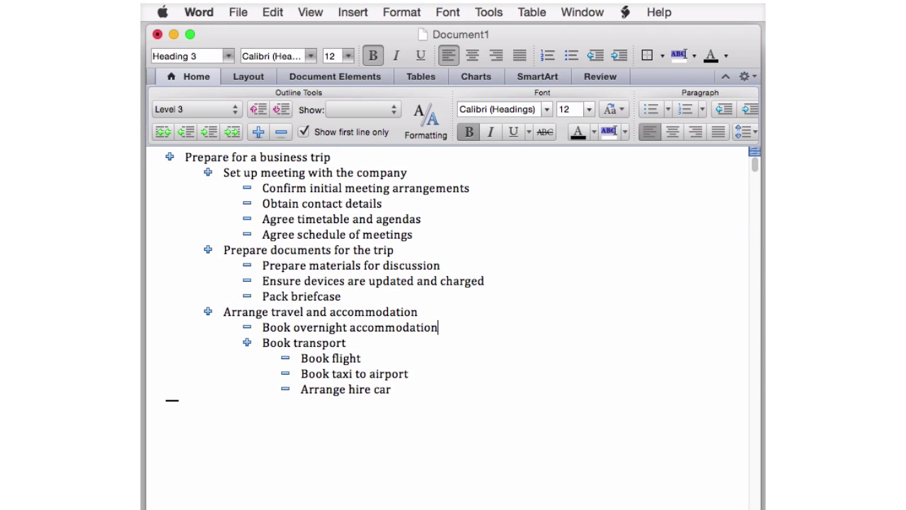
{"action": "left_click", "coordinate": [245, 203]}
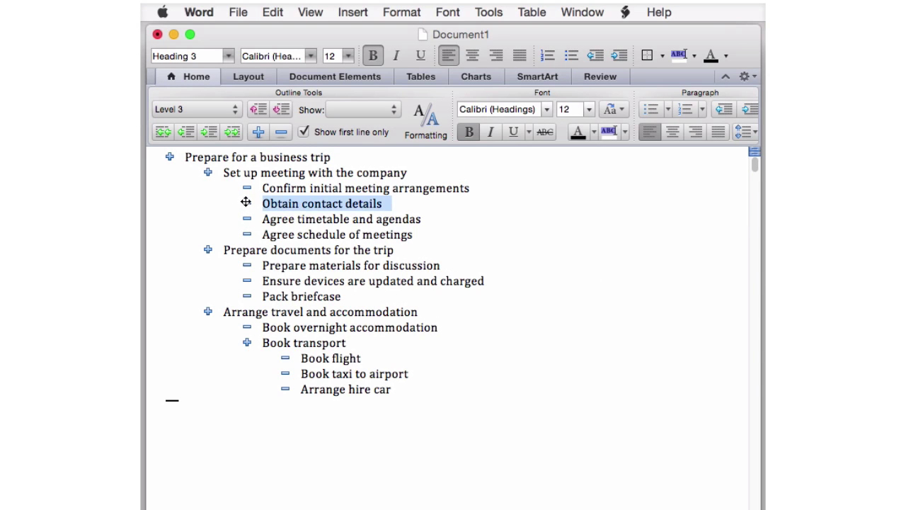
{"action": "left_click_drag", "start_coordinate": [245, 203], "coordinate": [245, 187]}
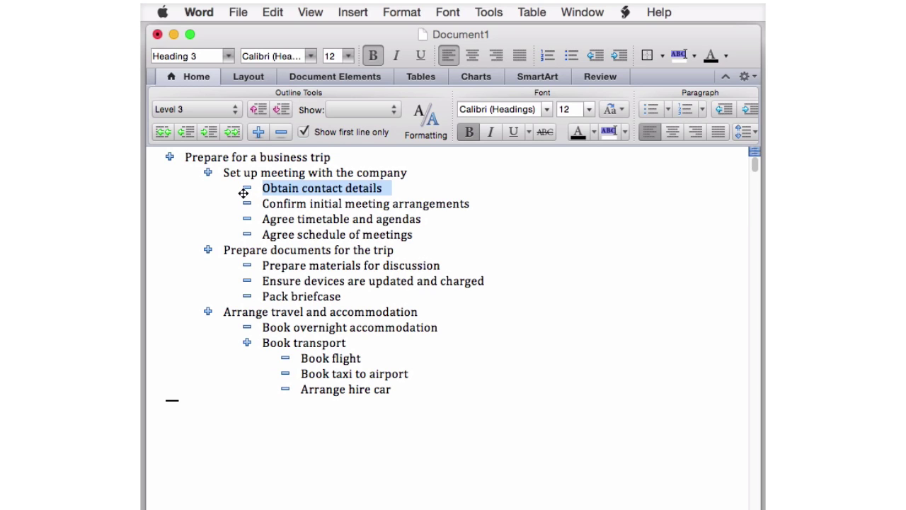
Move "Arrange travel and accommodation" with all its subitems above "Prepare documents for the trip"
{"action": "left_click", "coordinate": [207, 249]}
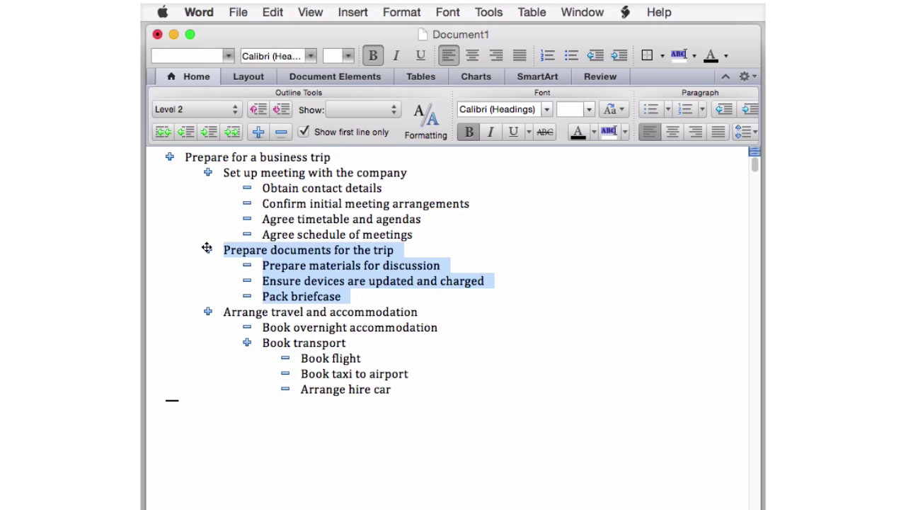
{"action": "left_click", "coordinate": [208, 312]}
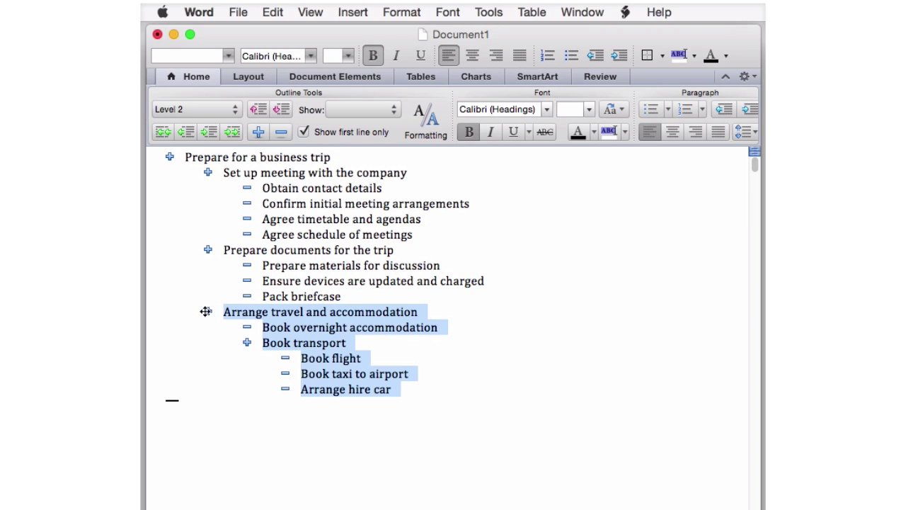
{"action": "left_click_drag", "start_coordinate": [208, 312], "coordinate": [210, 250]}
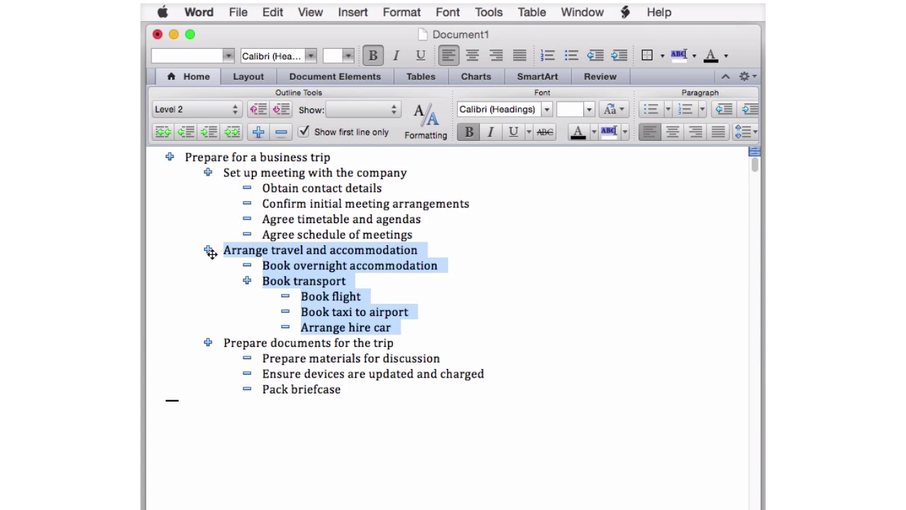
Promote "Book overnight accommodation" and "Book transport" with its subitems by one level to level 2, and delete the "Arrange travel and accommodation" item
{"action": "left_click", "coordinate": [247, 266]}
{"action": "left_click_drag", "start_coordinate": [246, 266], "coordinate": [231, 264]}
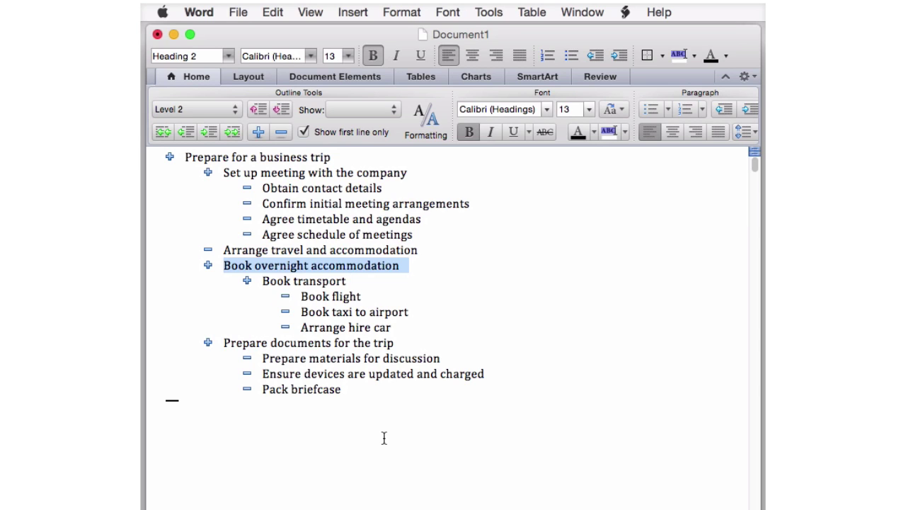
{"action": "left_click", "coordinate": [248, 280]}
{"action": "left_click_drag", "start_coordinate": [249, 279], "coordinate": [234, 281]}
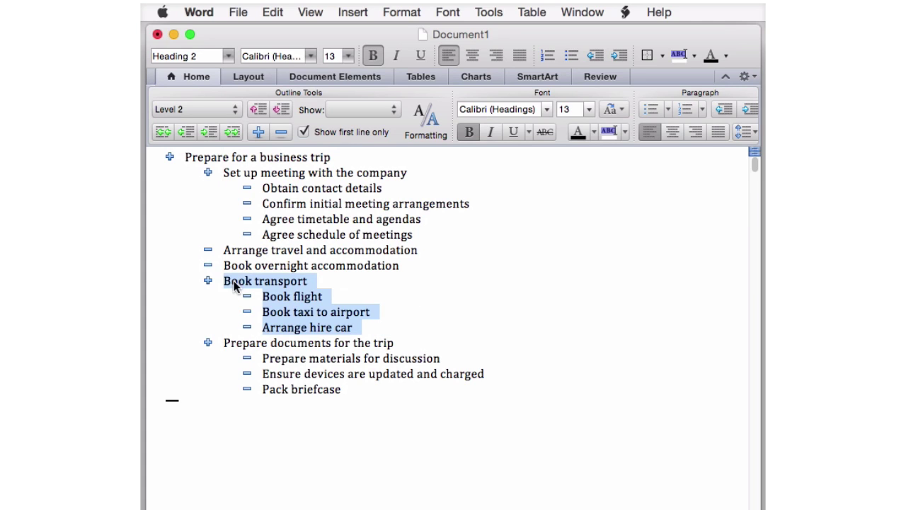
{"action": "left_click", "coordinate": [270, 432]}
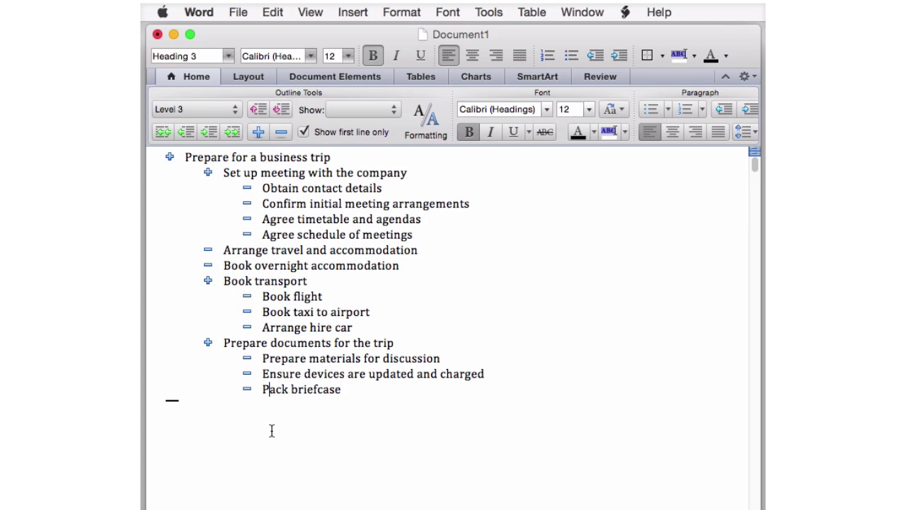
{"action": "left_click", "coordinate": [207, 249]}
{"action": "key", "text": "Delete"}
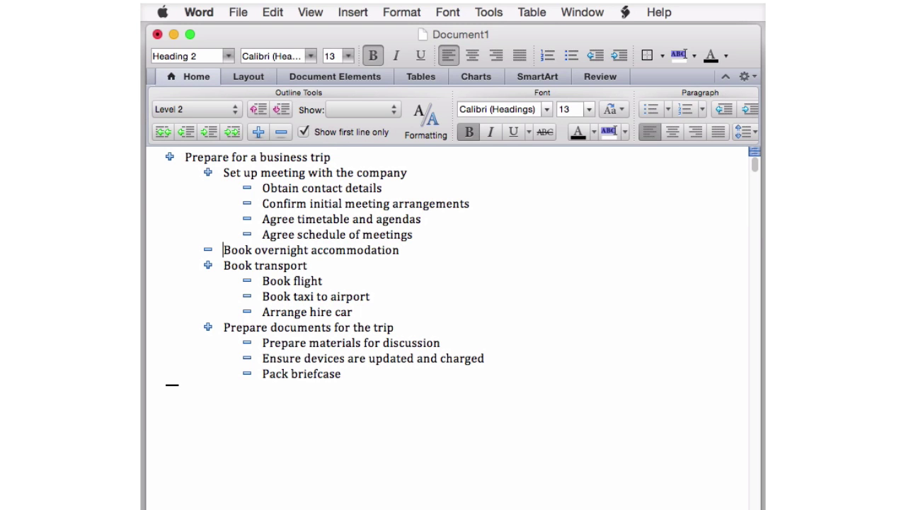
Directly below "Agree timetable and agendas", add body text reading "Request a short tour of the department upon arrival"
{"action": "left_click", "coordinate": [435, 221]}
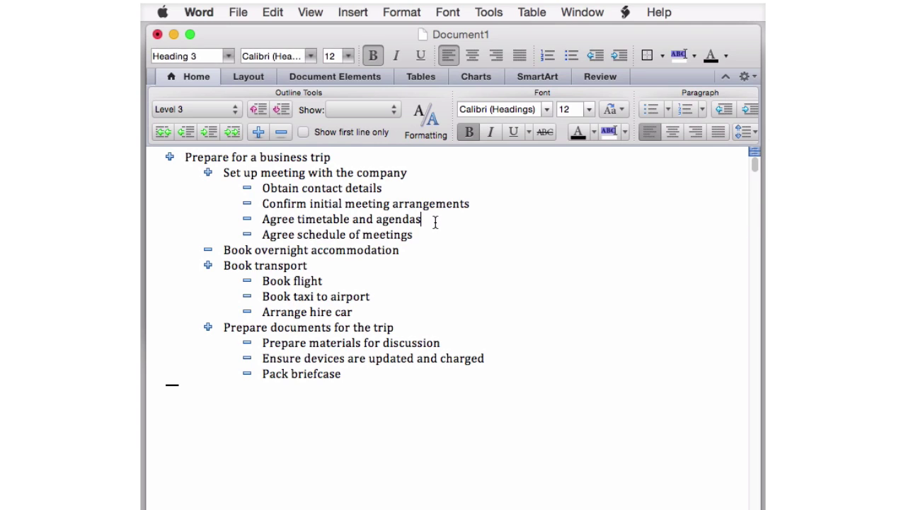
{"action": "key", "text": "Return"}
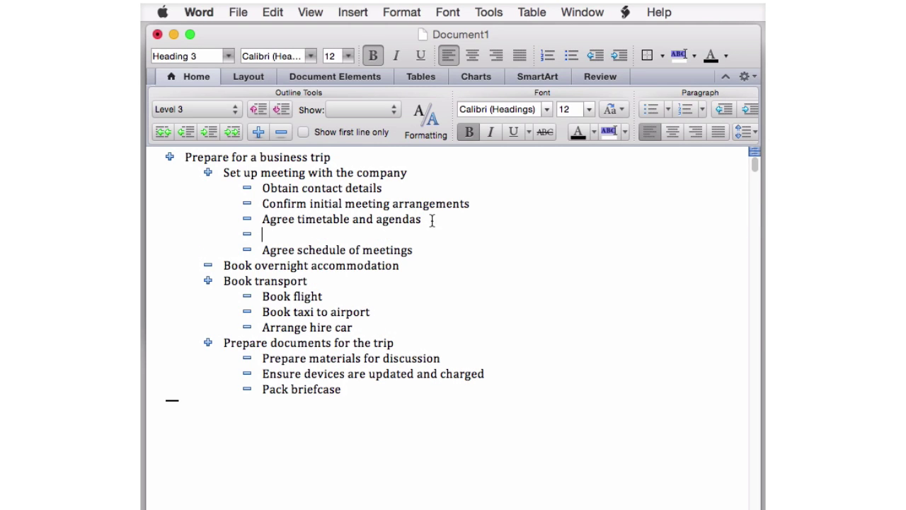
{"action": "left_click", "coordinate": [231, 132]}
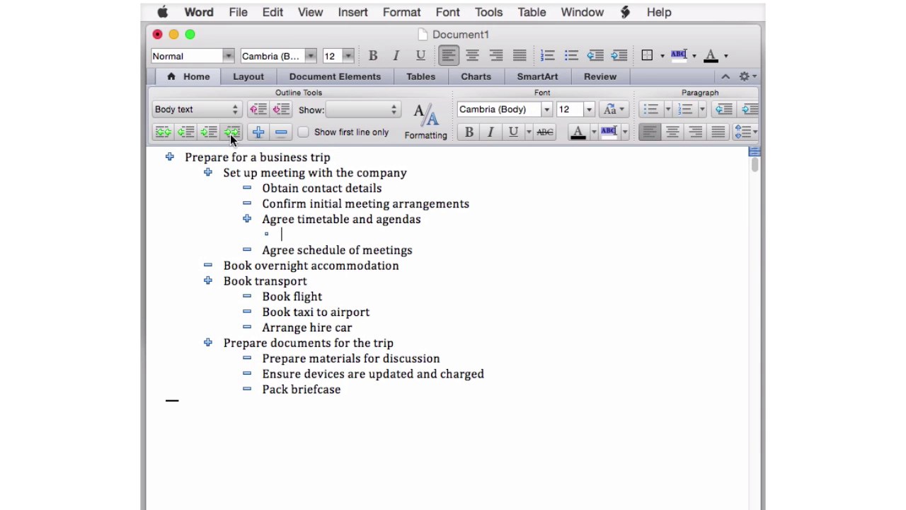
{"action": "type", "text": "Reques"}
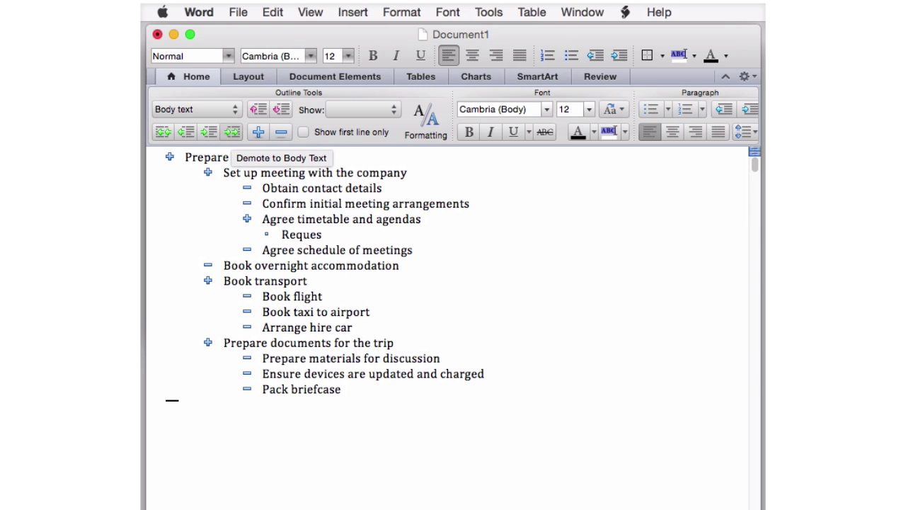
{"action": "type", "text": "t a short tour of the department upon arrival"}
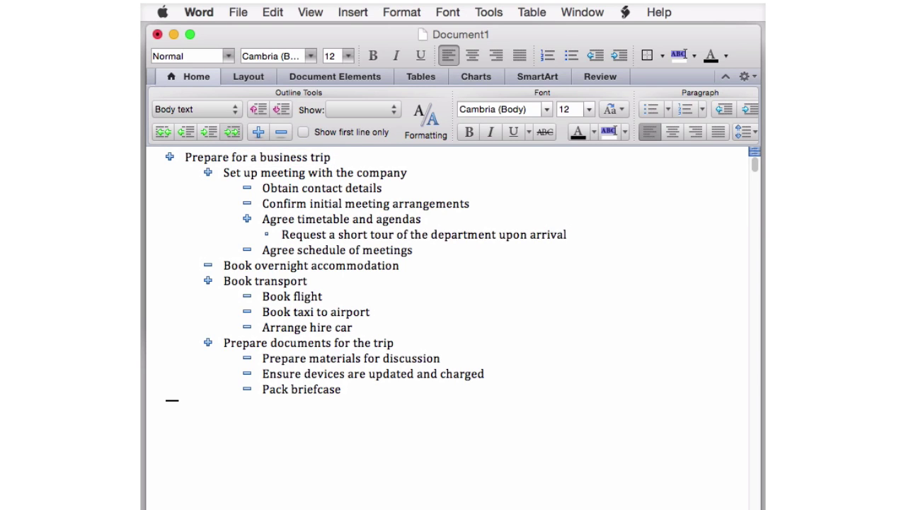
Continue the body text with ". Try to schedule a meeting with all line managers for around 45 minutes during the morning"
{"action": "type", "text": ". Try to schedule a meetin"}
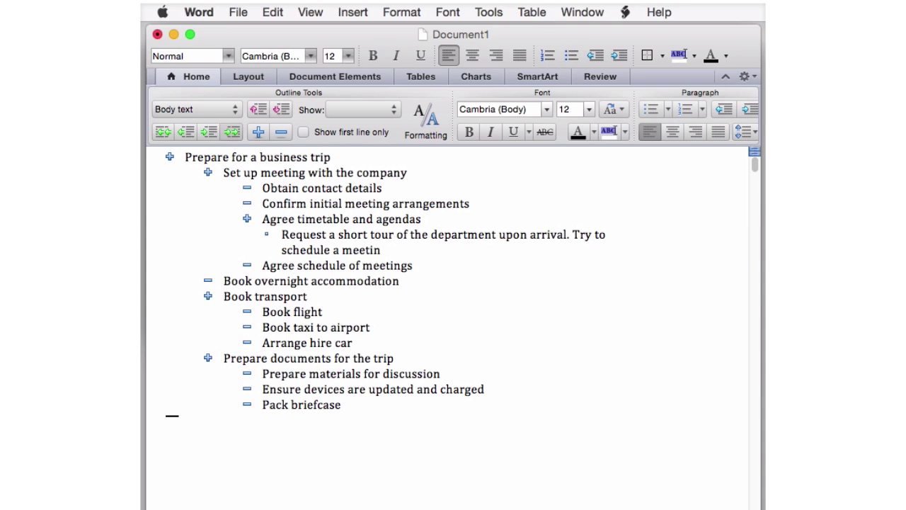
{"action": "type", "text": "g with all line managers for aroun"}
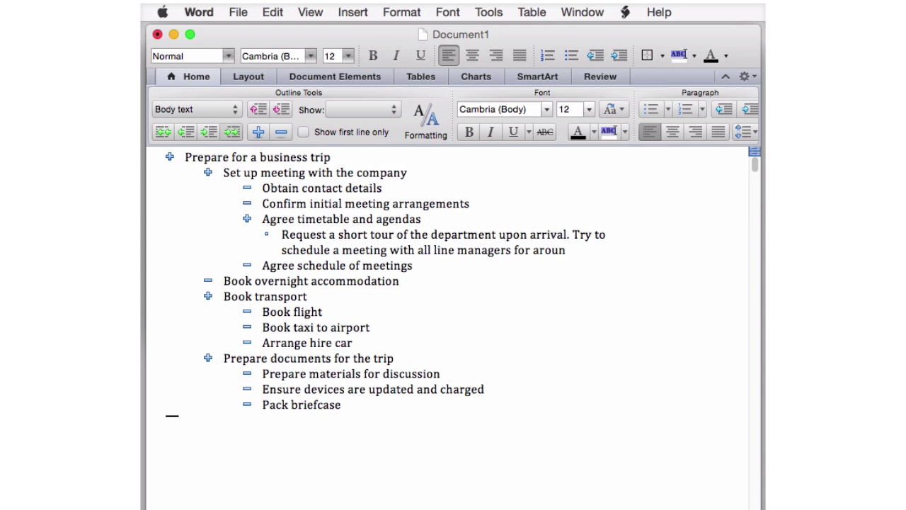
{"action": "type", "text": "d 45 minutes during the morning"}
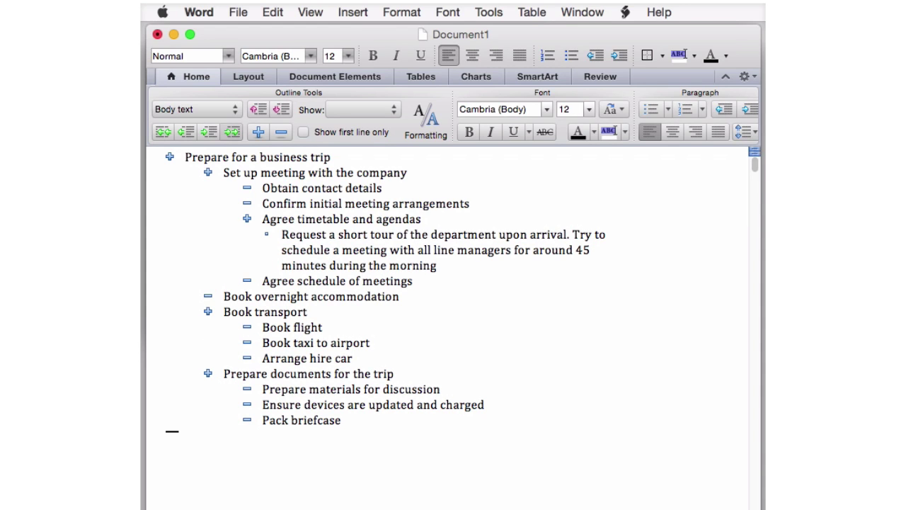
Complete the body text with ". Ask to see departmental supervisors for a one-hour meeting in the afternoon."
{"action": "type", "text": ". Ask to see departmental supervisors for a one-hour m"}
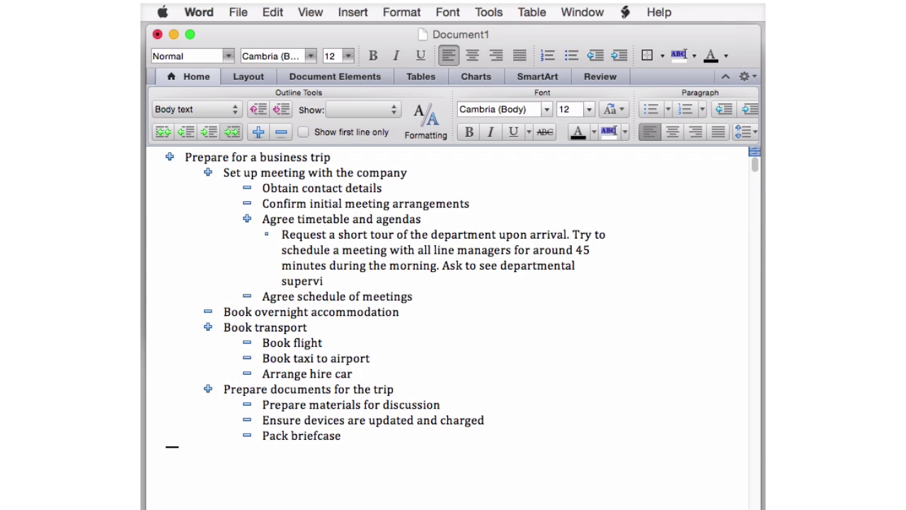
{"action": "type", "text": "eeting in the afternoon."}
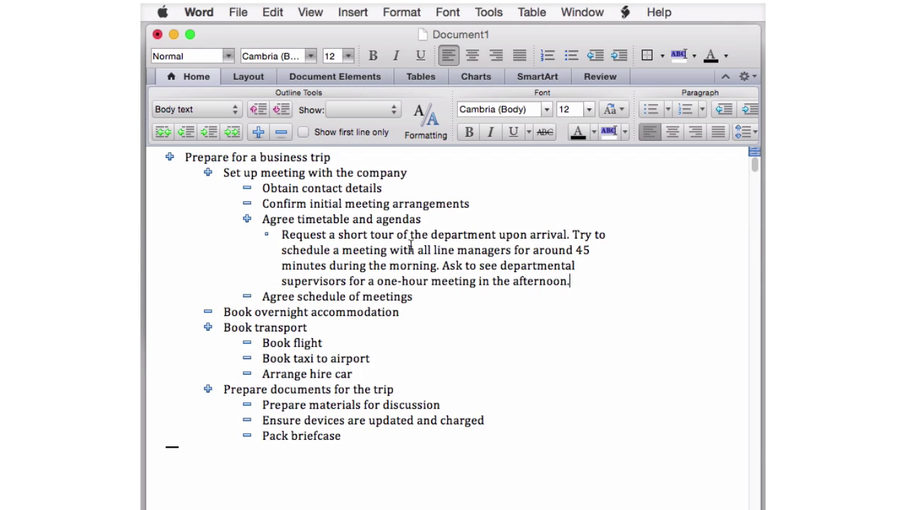
Below "Agree schedule of meetings", add "Emphasize the importance of the initial departmental tour. It will give us a good feel for the layout"
{"action": "key", "text": "Return"}
{"action": "key", "text": "shift+Tab"}
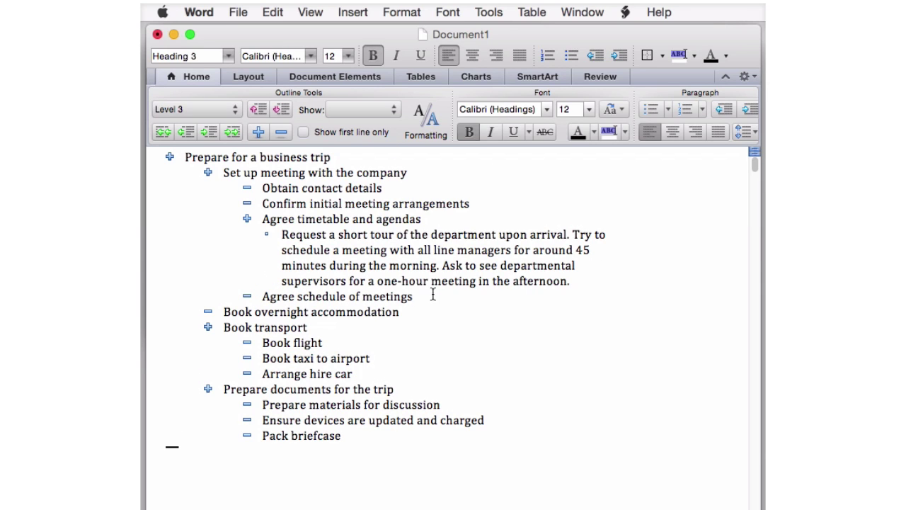
{"action": "type", "text": "Emphasize the importance of the initial d"}
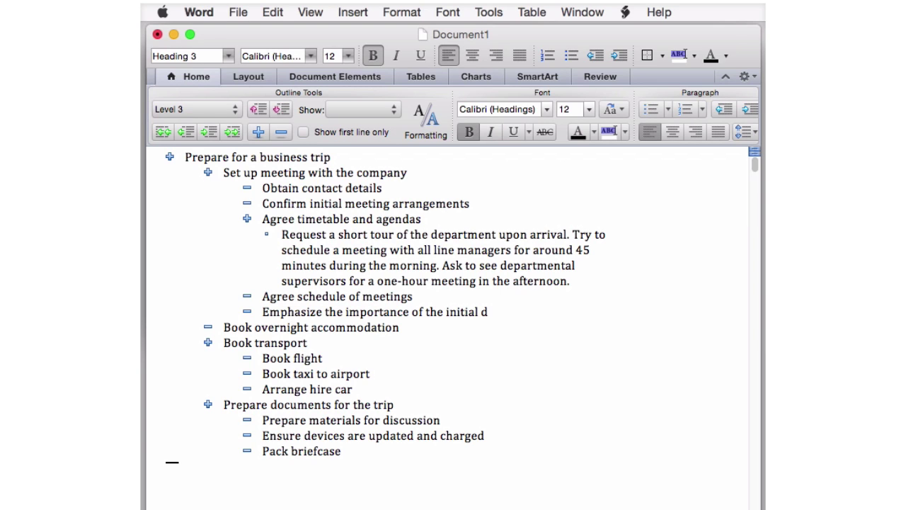
{"action": "type", "text": "epartmental tour. It will giv"}
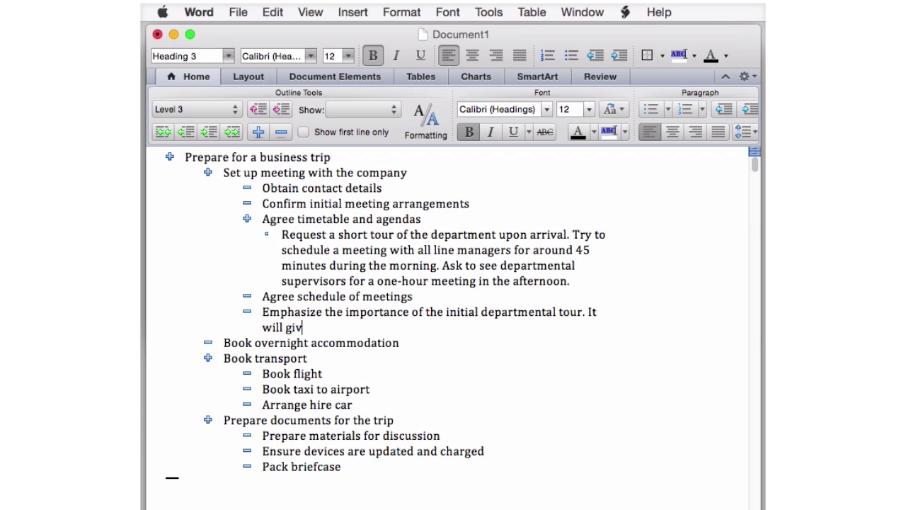
{"action": "type", "text": "e us a good feel for the layout"}
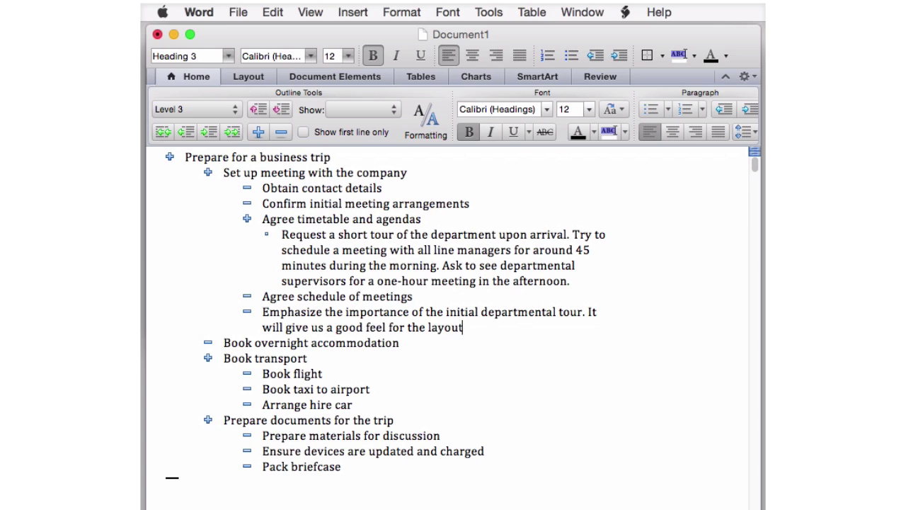
Append " of the workplace, how staff interact with each other and the levels of intensity of the work in the department." and demote the line to body text
{"action": "type", "text": " of the workplace, how staff"}
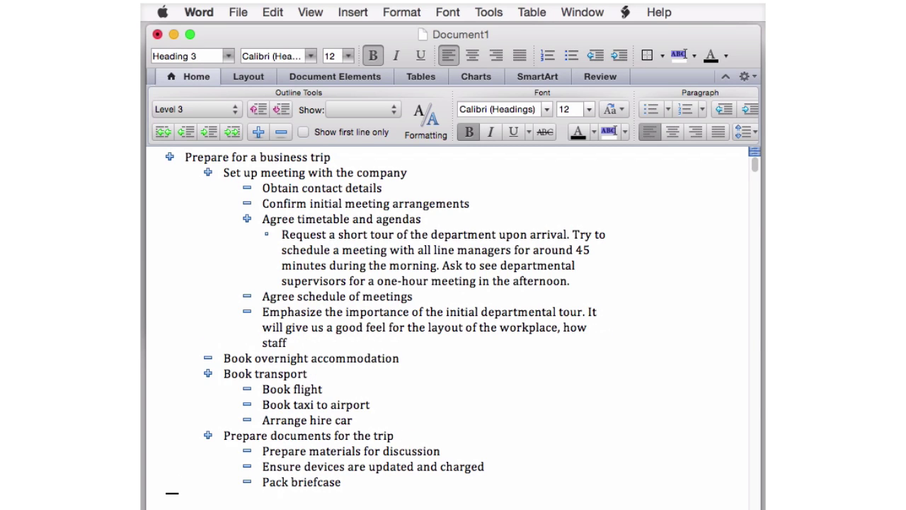
{"action": "type", "text": " interact with each other"}
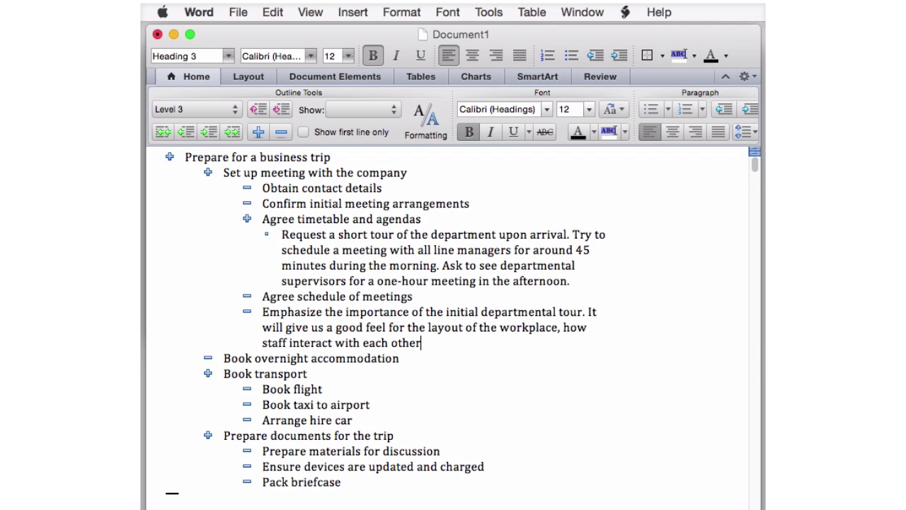
{"action": "type", "text": " and the levels of intensity of the work in the department."}
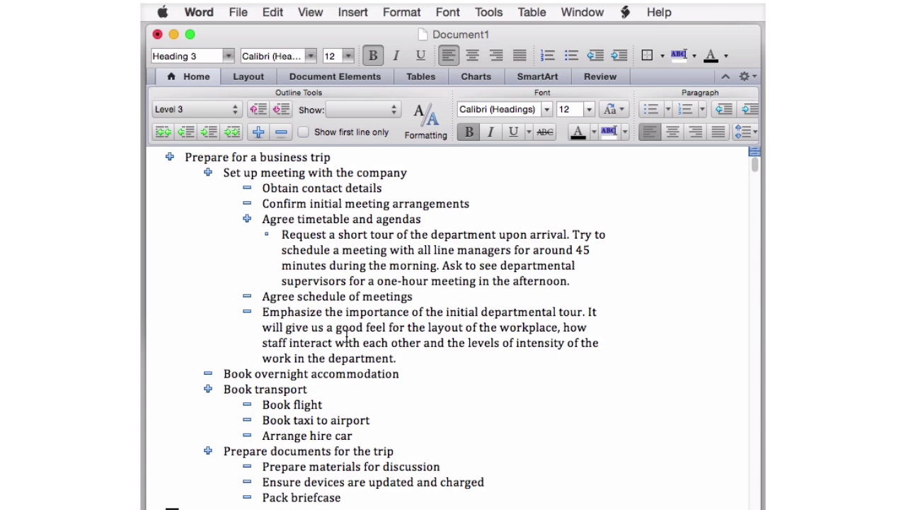
{"action": "left_click", "coordinate": [231, 133]}
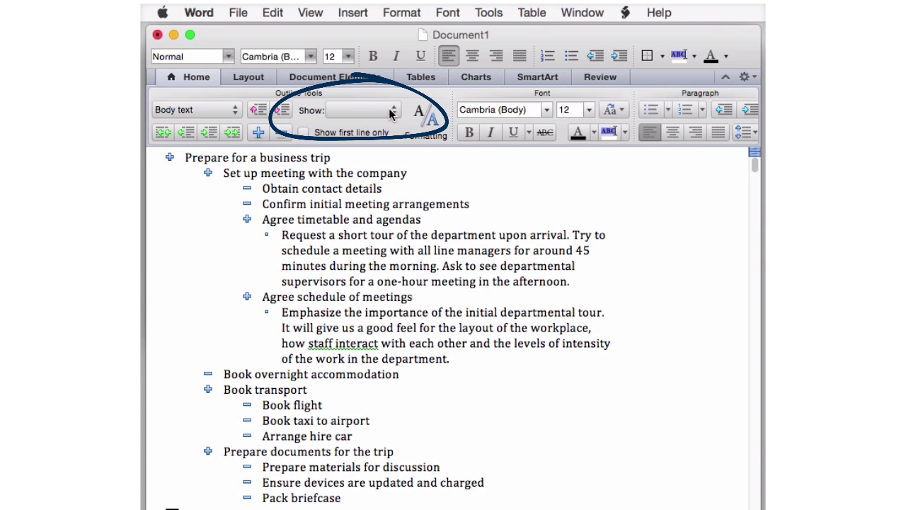
Limit the outline display to level 3 and restore it to all levels
{"action": "left_click", "coordinate": [390, 114]}
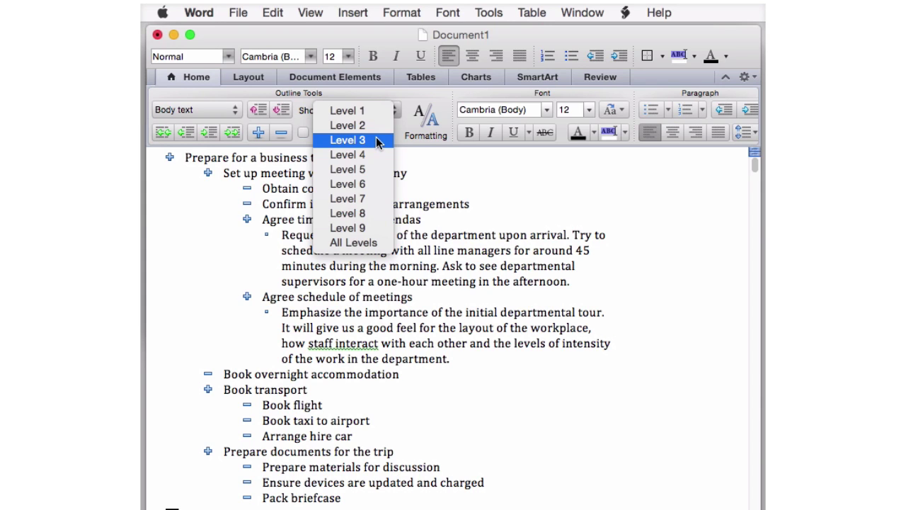
{"action": "left_click", "coordinate": [376, 140]}
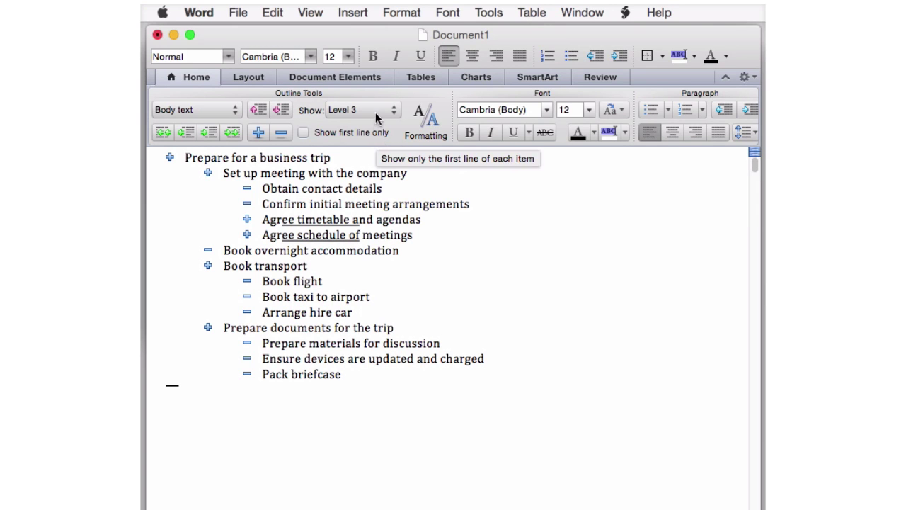
{"action": "left_click", "coordinate": [375, 112]}
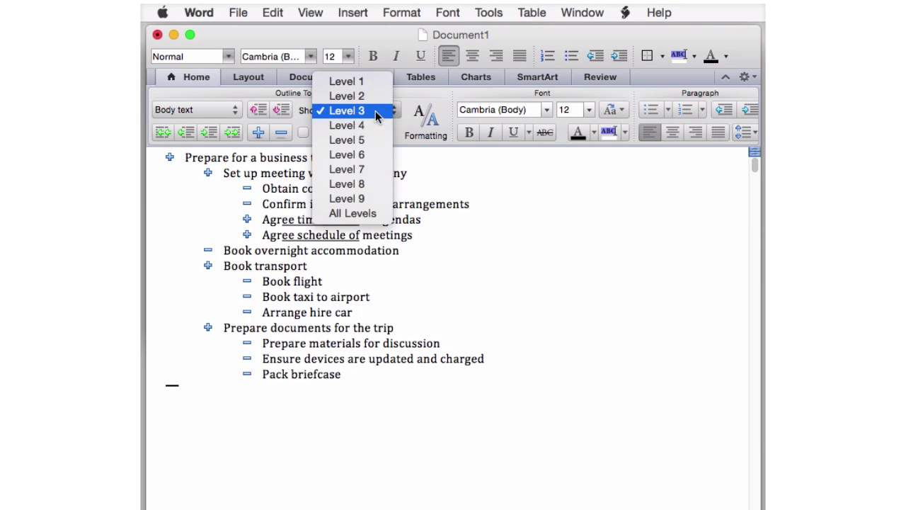
{"action": "left_click", "coordinate": [373, 214]}
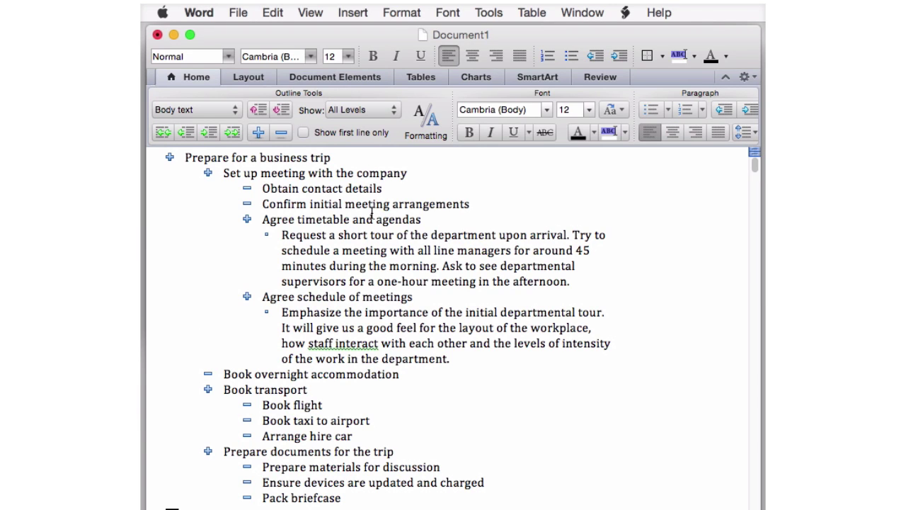
Limit the outline display to level 2 and expand only "Book transport" and "Prepare documents for the trip"
{"action": "left_click", "coordinate": [373, 114]}
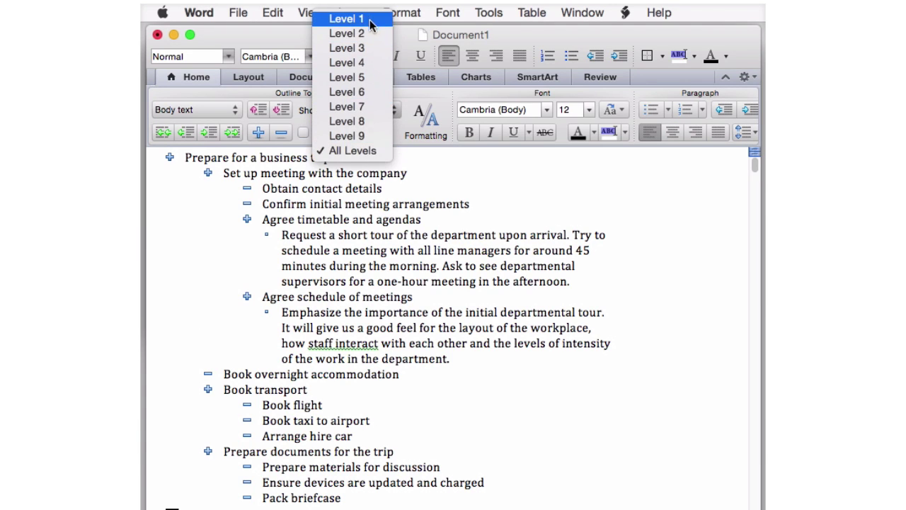
{"action": "left_click", "coordinate": [367, 33]}
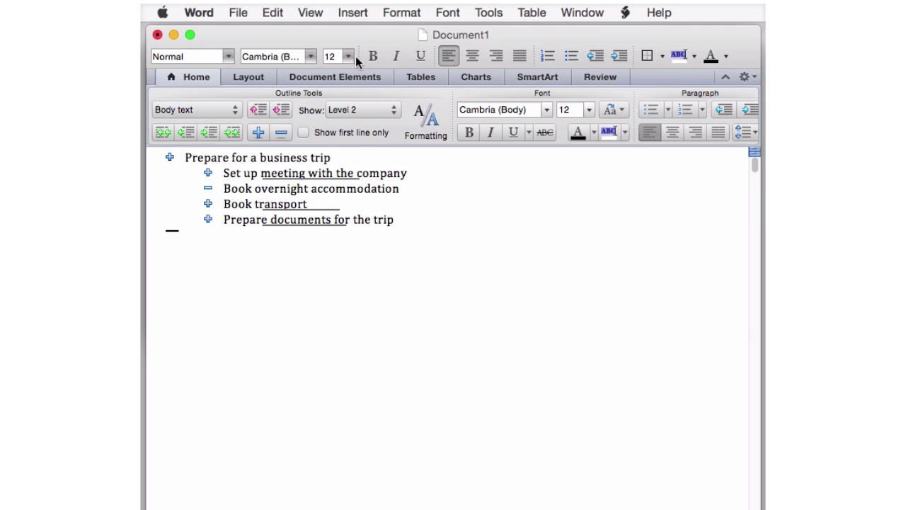
{"action": "left_click", "coordinate": [257, 132]}
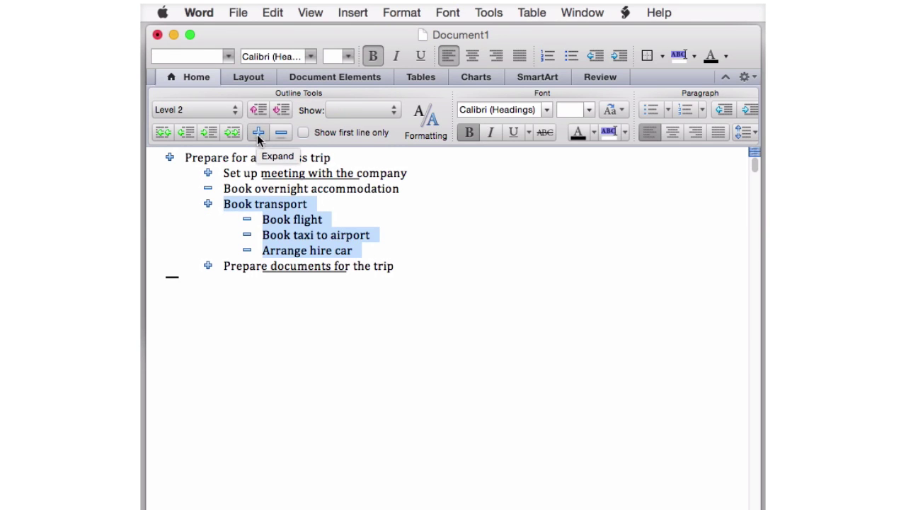
{"action": "left_click", "coordinate": [208, 263]}
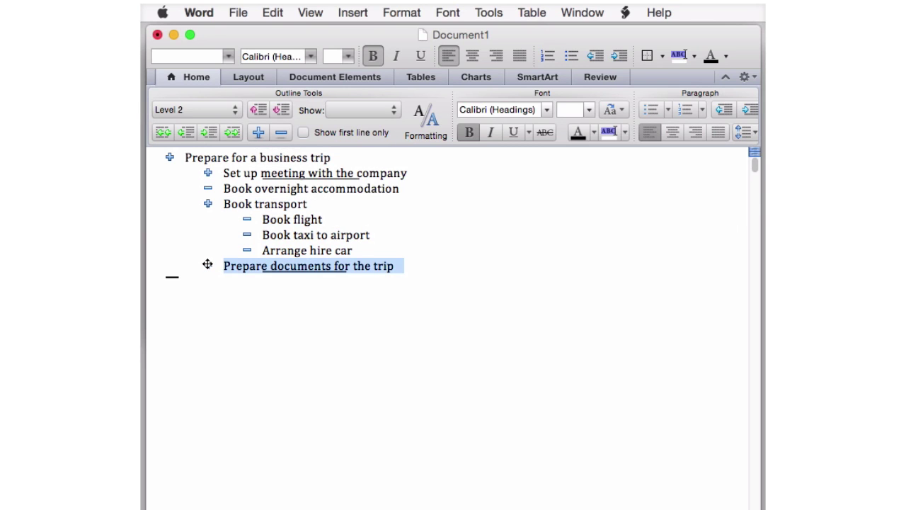
{"action": "left_click", "coordinate": [257, 133]}
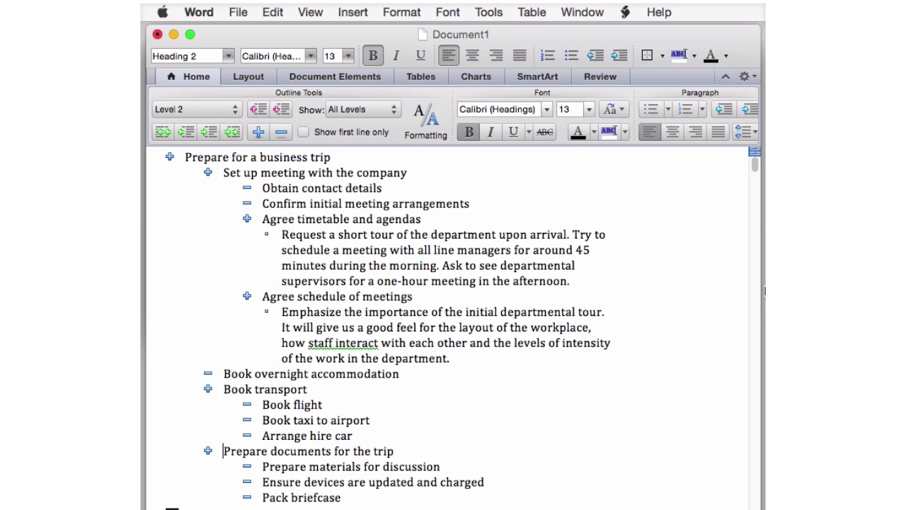
Show the outline as formatted text
{"action": "left_click", "coordinate": [421, 113]}
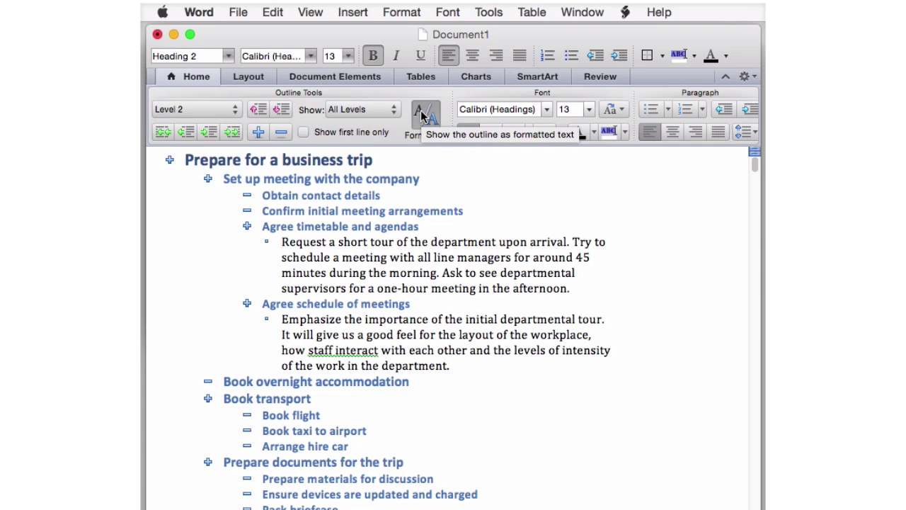
Show the outline without text formatting and switch the first-line-only display on and off
{"action": "left_click", "coordinate": [422, 114]}
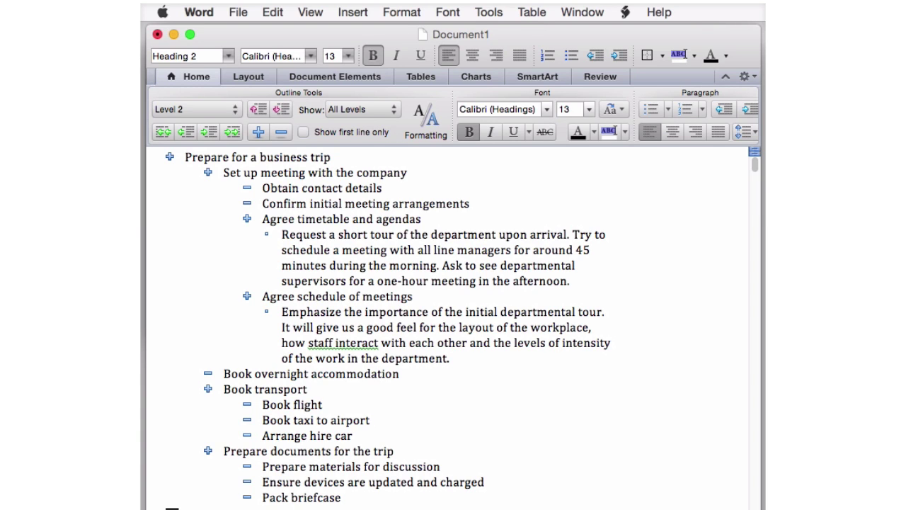
{"action": "left_click", "coordinate": [303, 133]}
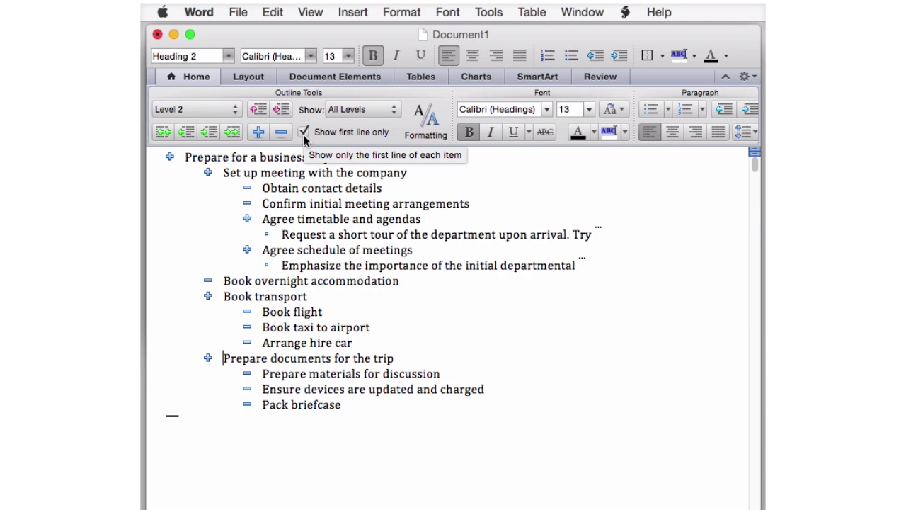
{"action": "left_click", "coordinate": [303, 134]}
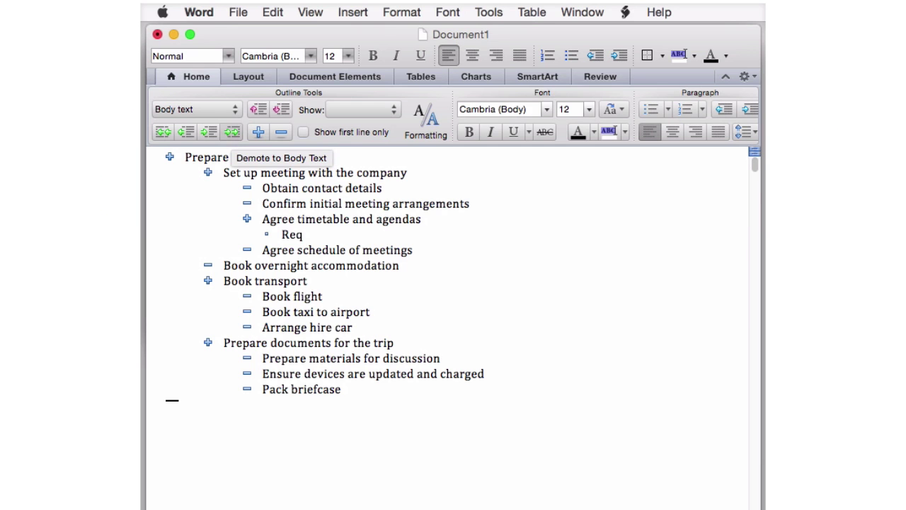
Continue the "Req" body text with "uest a short tour of the department upon arrival. Try to schedule a meeting with all line managers for around 45"
{"action": "type", "text": "uest a short tour of the department upon arriv"}
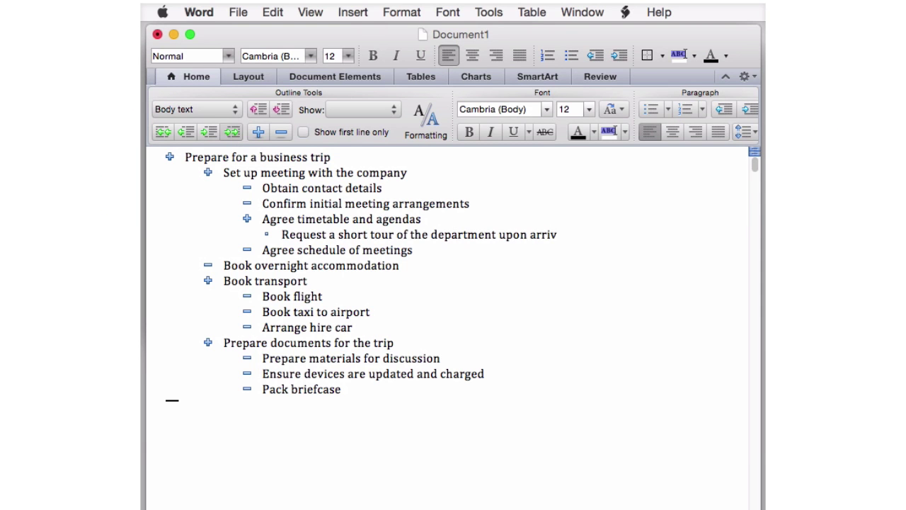
{"action": "type", "text": "al. Try to schedule a mee"}
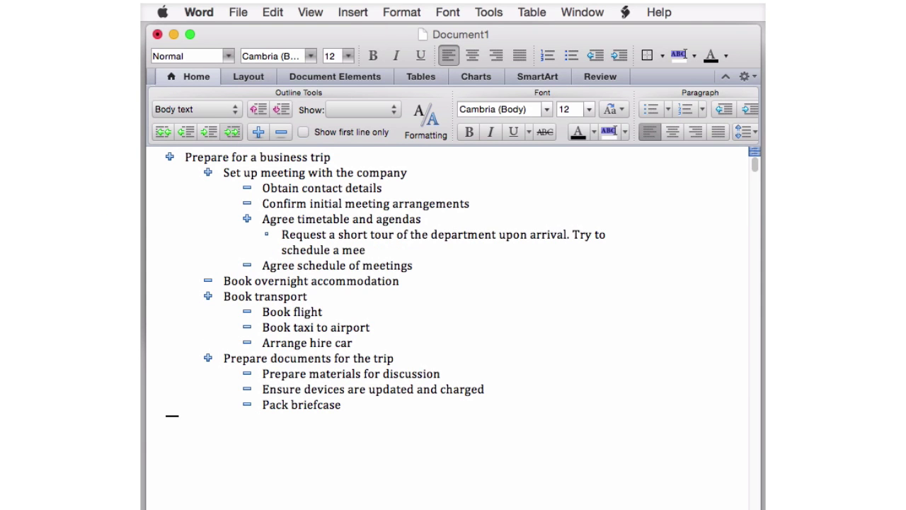
{"action": "type", "text": "ting with all line managers for ar"}
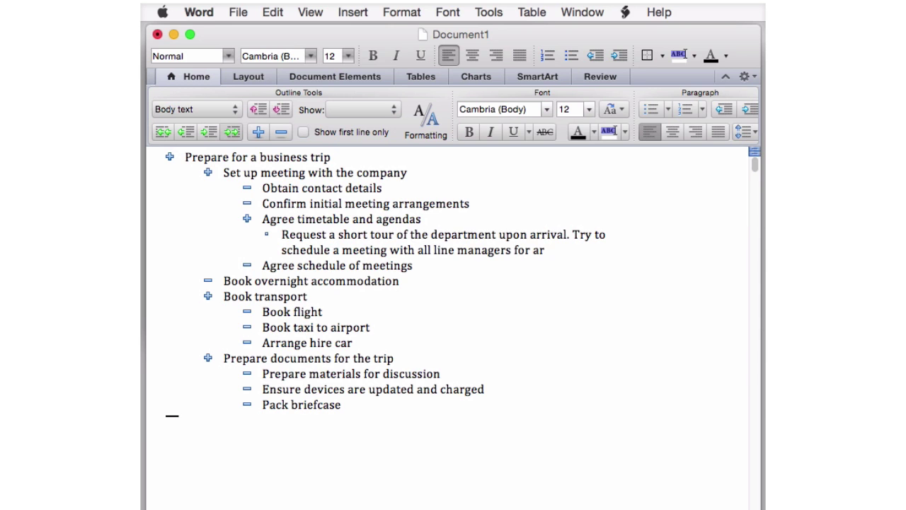
{"action": "type", "text": "ound 45"}
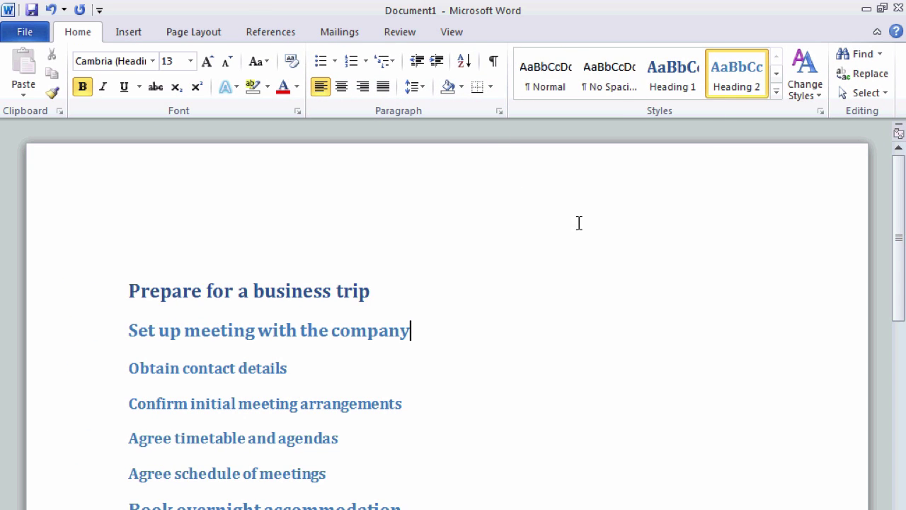
Display the document in Outline view and promote the four items from "Obtain contact details" to "Agree schedule of meetings" to level 2
{"action": "left_click", "coordinate": [454, 34]}
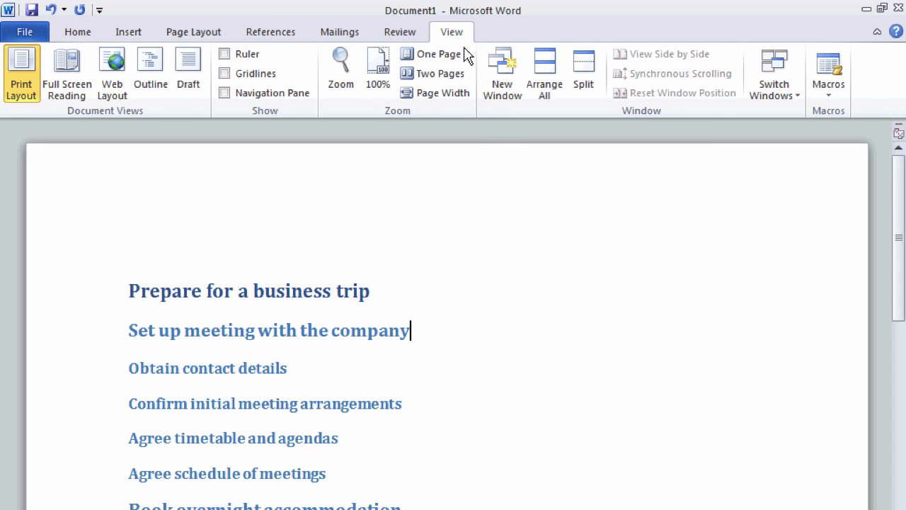
{"action": "left_click", "coordinate": [170, 83]}
{"action": "left_click_drag", "start_coordinate": [181, 215], "coordinate": [142, 171]}
{"action": "left_click", "coordinate": [33, 61]}
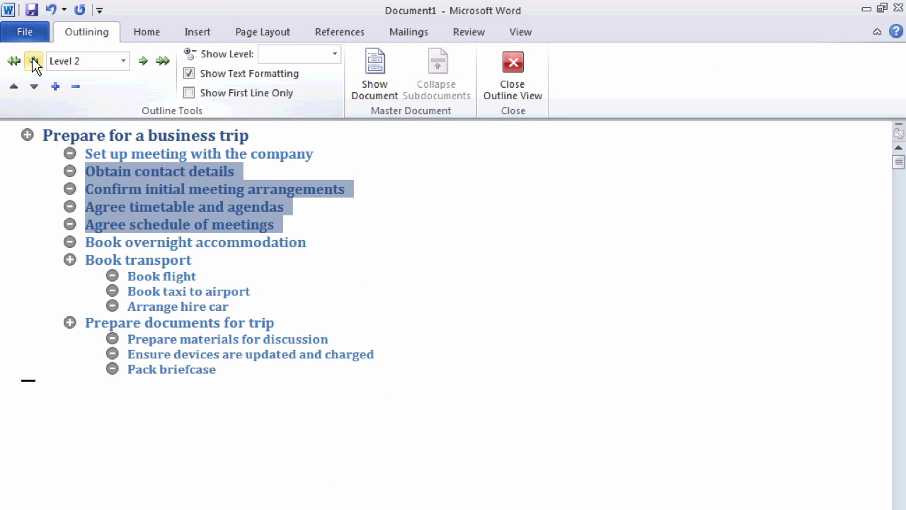
Demote "Book transport" to level 3 and switch the outline's text formatting off and back on
{"action": "left_click", "coordinate": [142, 61]}
{"action": "left_click", "coordinate": [189, 74]}
{"action": "left_click", "coordinate": [189, 73]}
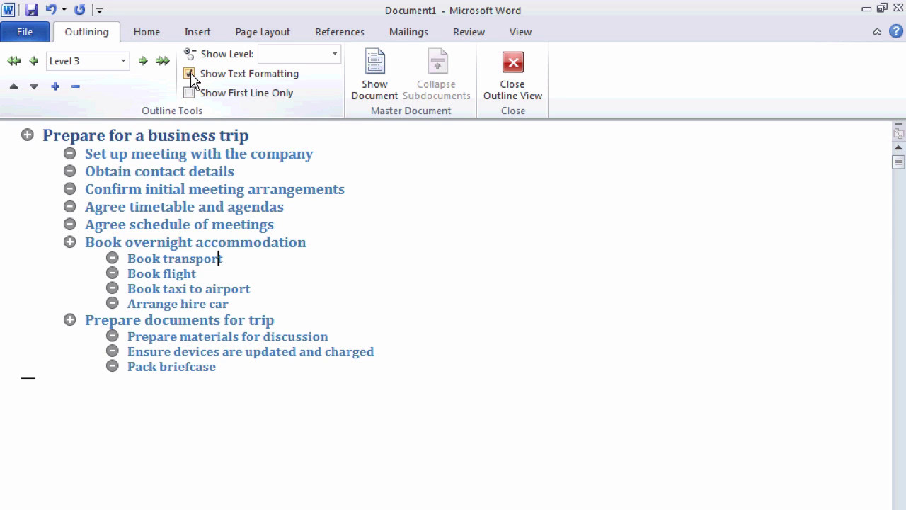
Limit the outline display to level 2 and close Outline view
{"action": "left_click", "coordinate": [334, 54]}
{"action": "left_click", "coordinate": [325, 88]}
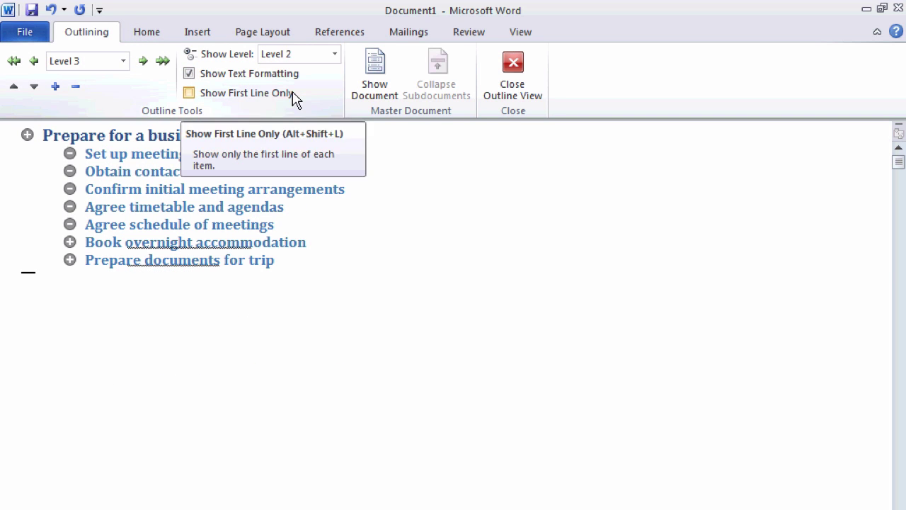
{"action": "left_click", "coordinate": [511, 71]}
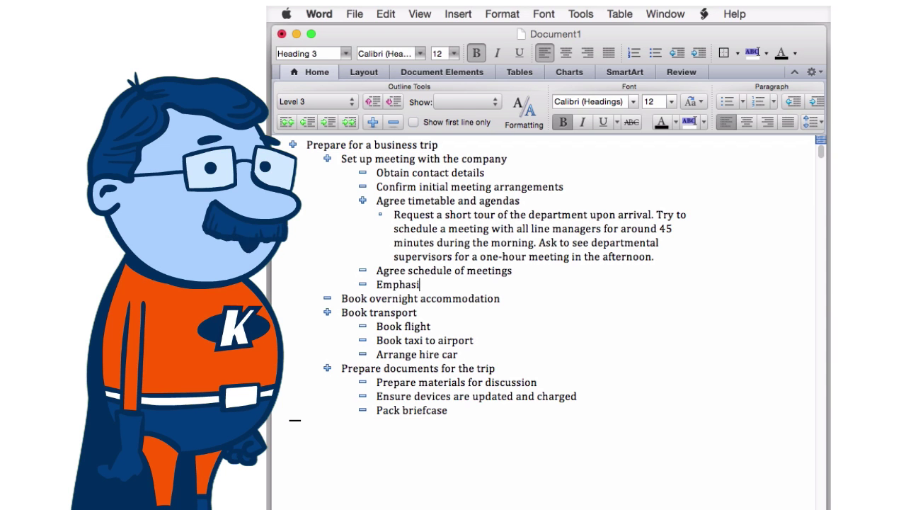
Append "ze the importance of the initial departmental tour. It will give us a good feel for the layout of the workplace, how staff interact with each other"
{"action": "type", "text": "ze the importance of the init"}
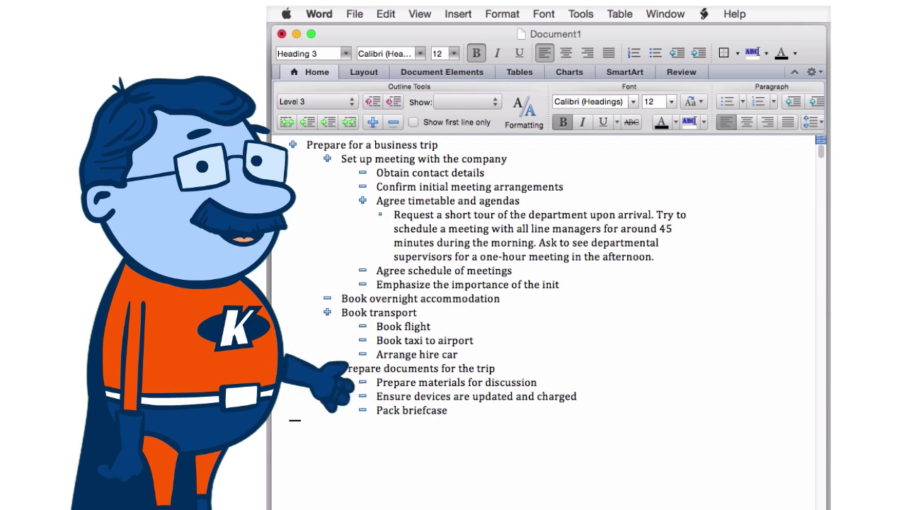
{"action": "type", "text": "ial departmental tour. It will gic"}
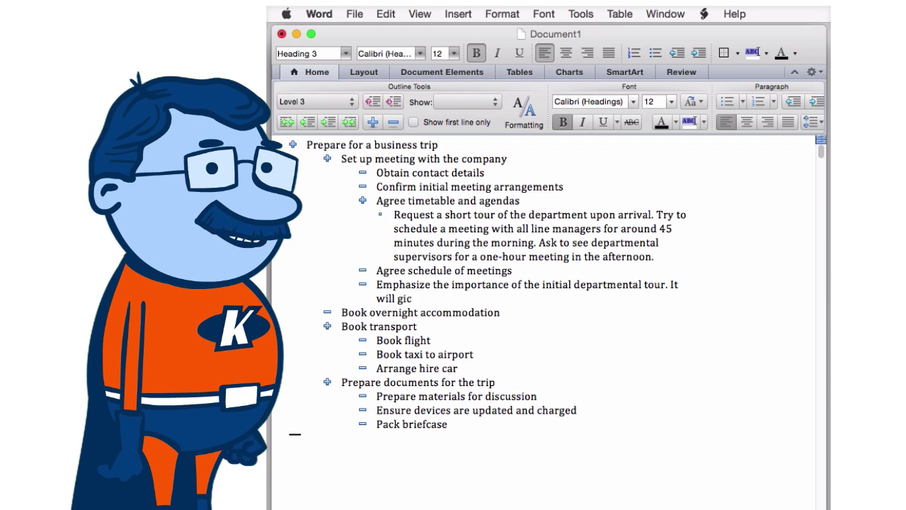
{"action": "key", "text": "BackSpace"}
{"action": "type", "text": "ve us a good feel for the la"}
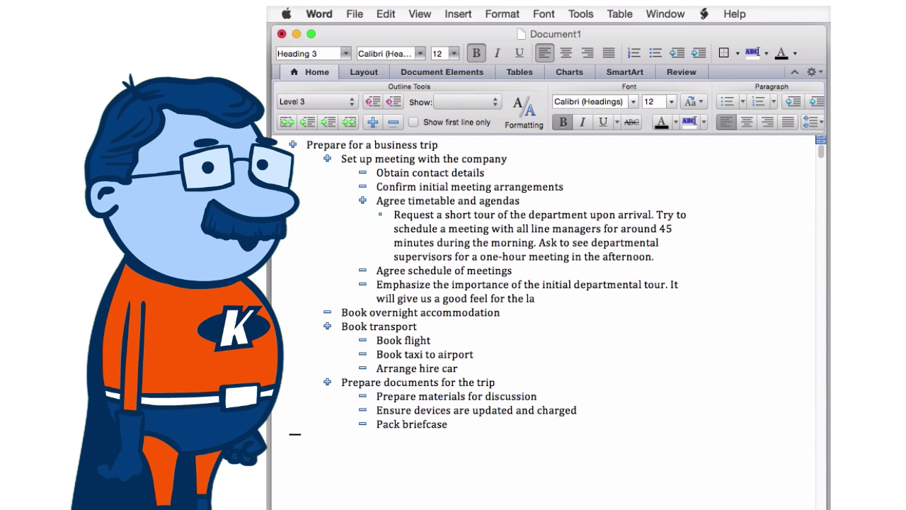
{"action": "type", "text": "yout of the workplace, how s"}
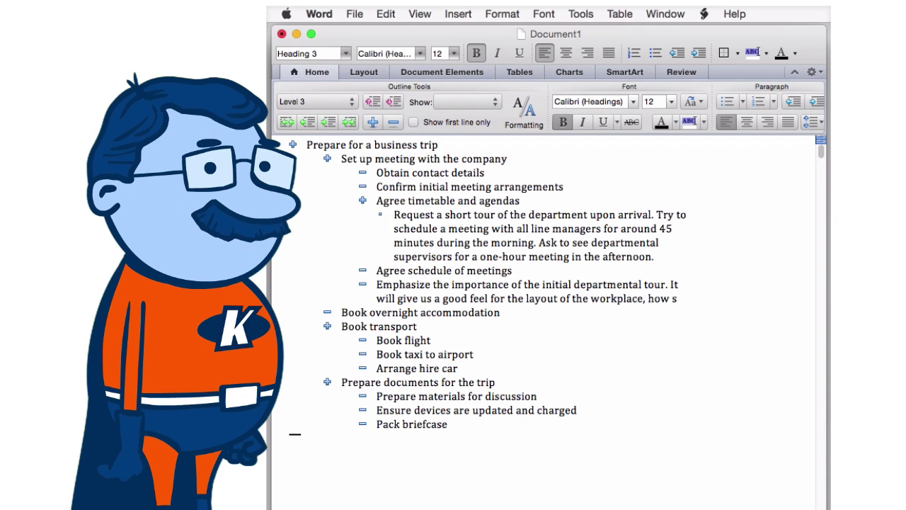
{"action": "type", "text": "taff interact with each other"}
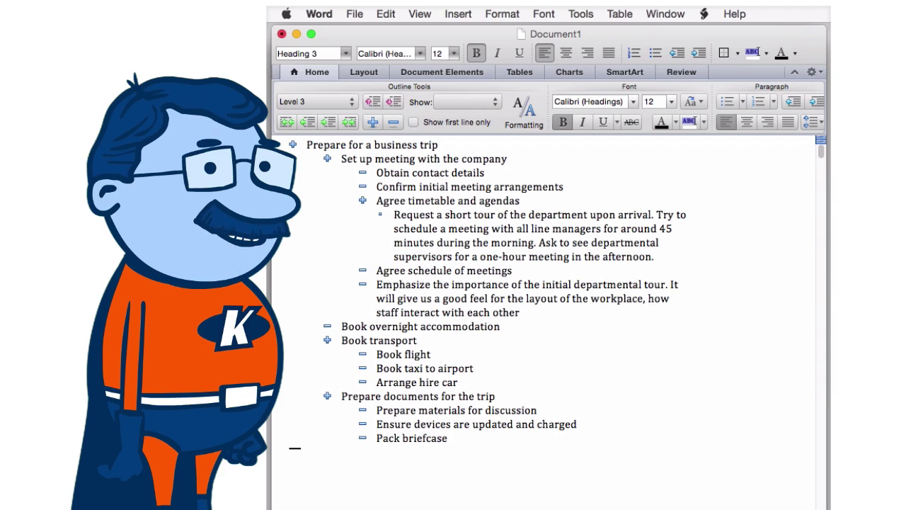